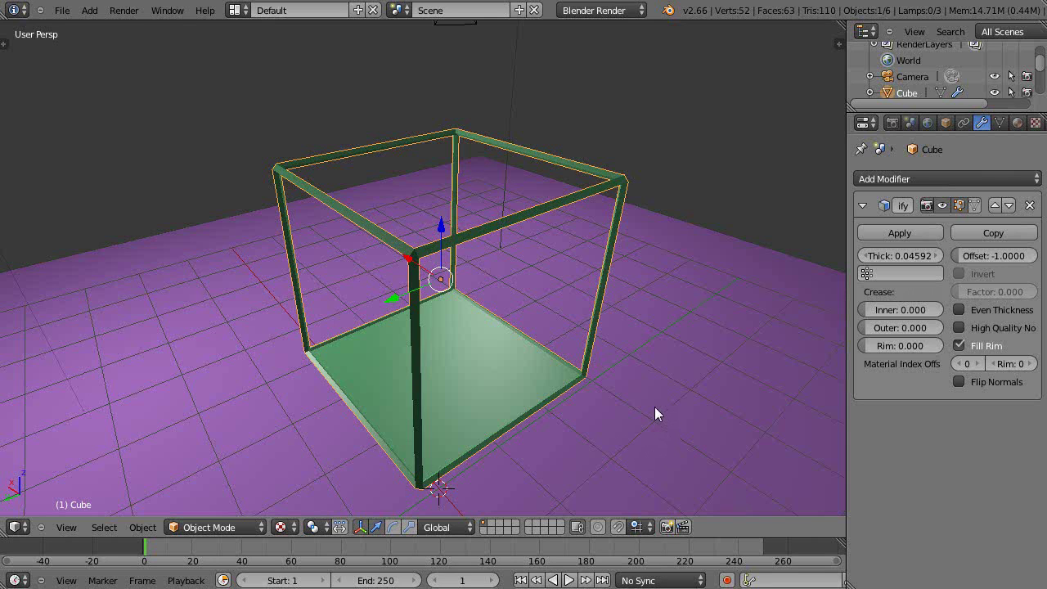
# - Orbit and zoom around the finished wireframe cage to inspect it
pyautogui.moveTo(656, 404); pyautogui.dragTo(505, 377, button='middle')
pyautogui.scroll(3, 474, 377)
pyautogui.scroll(-3, 474, 375)
pyautogui.scroll(3, 532, 391)
pyautogui.scroll(-3, 537, 382)
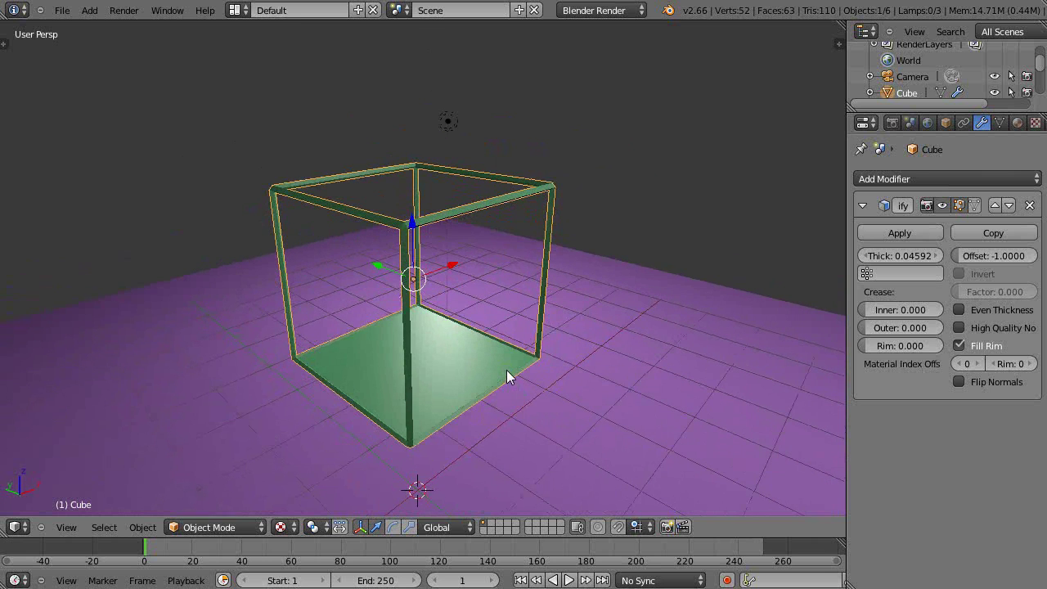
# - Undo to the solid cube, delete its Solidify modifier, and enter Edit Mode viewing from below
pyautogui.hotkey('ctrl', 'z')
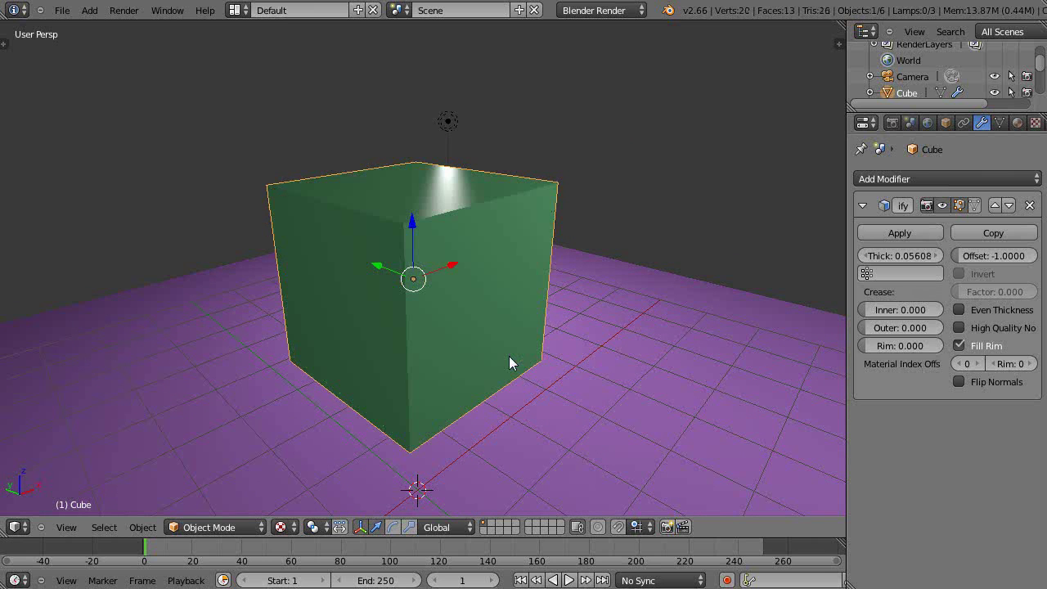
pyautogui.click(1030, 205)
pyautogui.moveTo(526, 276); pyautogui.dragTo(409, 305, button='middle')
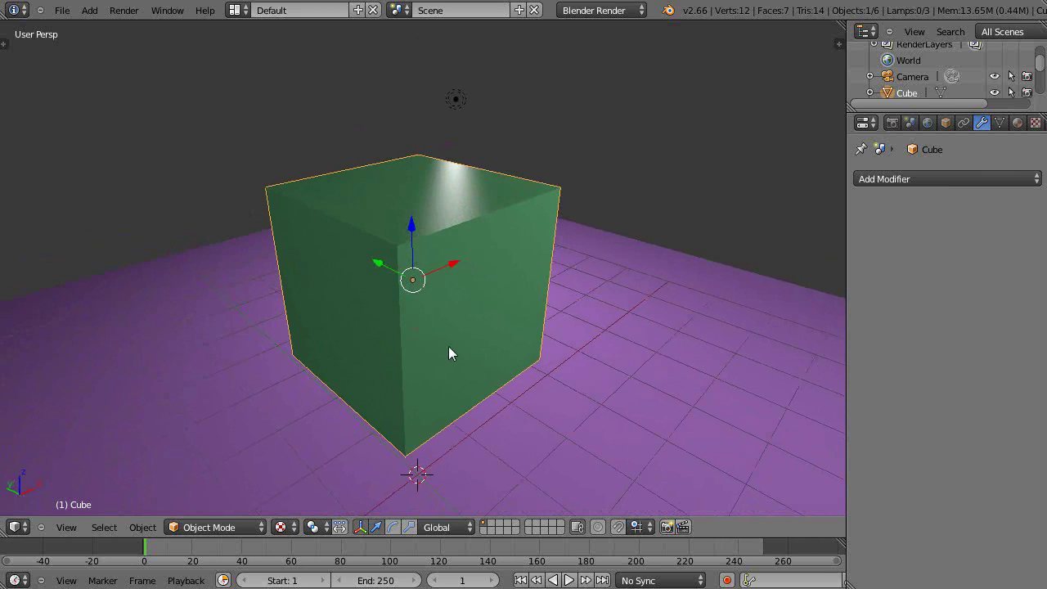
pyautogui.press('Tab')
pyautogui.moveTo(449, 346)
pyautogui.mouseDown(button='middle')
pyautogui.moveTo(441, 253)
pyautogui.moveTo(451, 215)
pyautogui.moveTo(451, 232)
pyautogui.mouseUp(button='middle')
# - Select the cube's bottom face and add a new vertex group named Cube
pyautogui.click(496, 528)
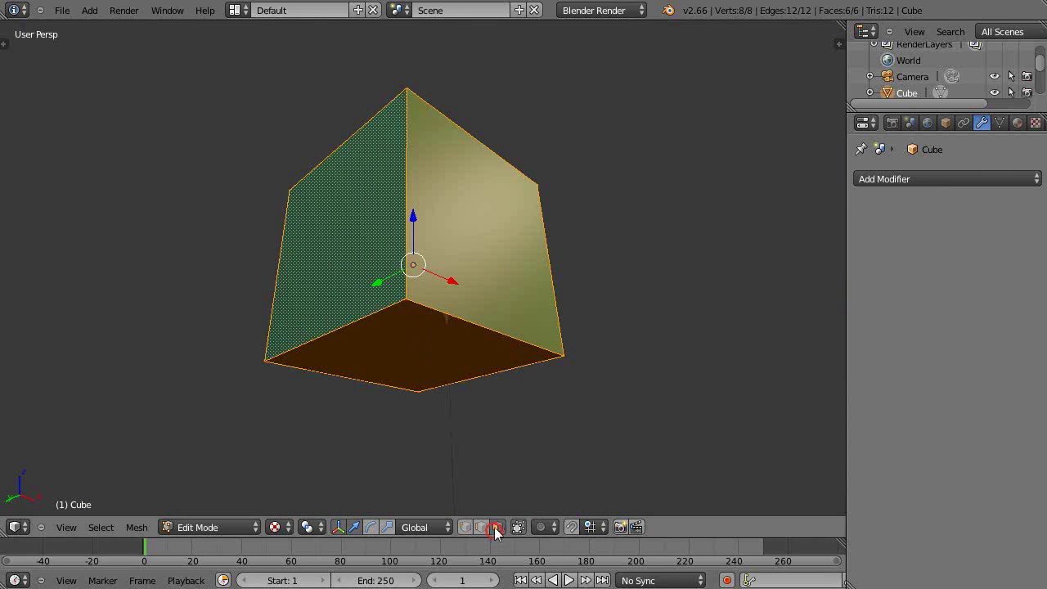
pyautogui.rightClick(420, 349)
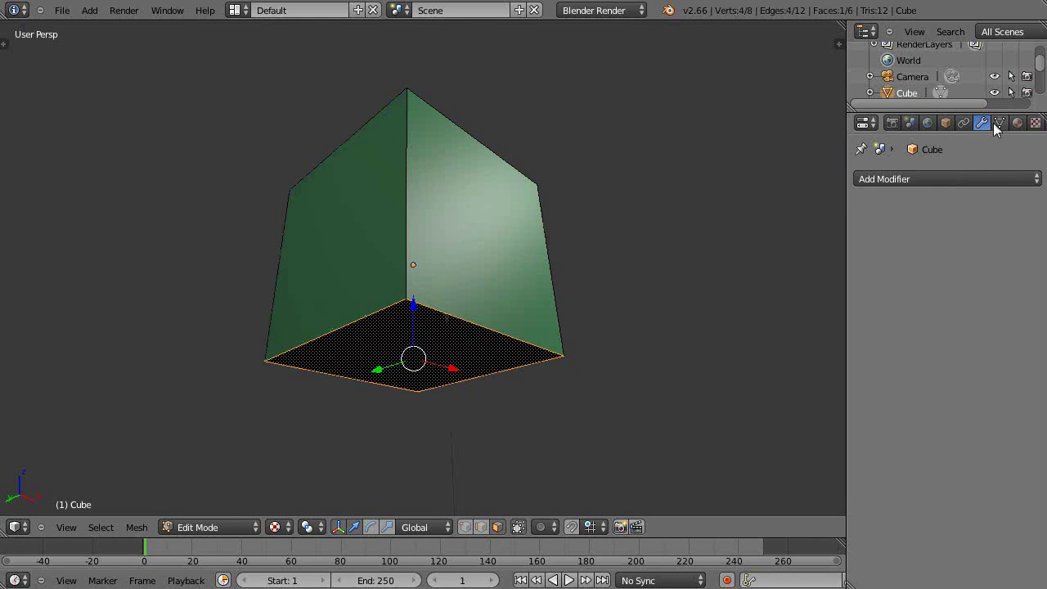
pyautogui.click(999, 123)
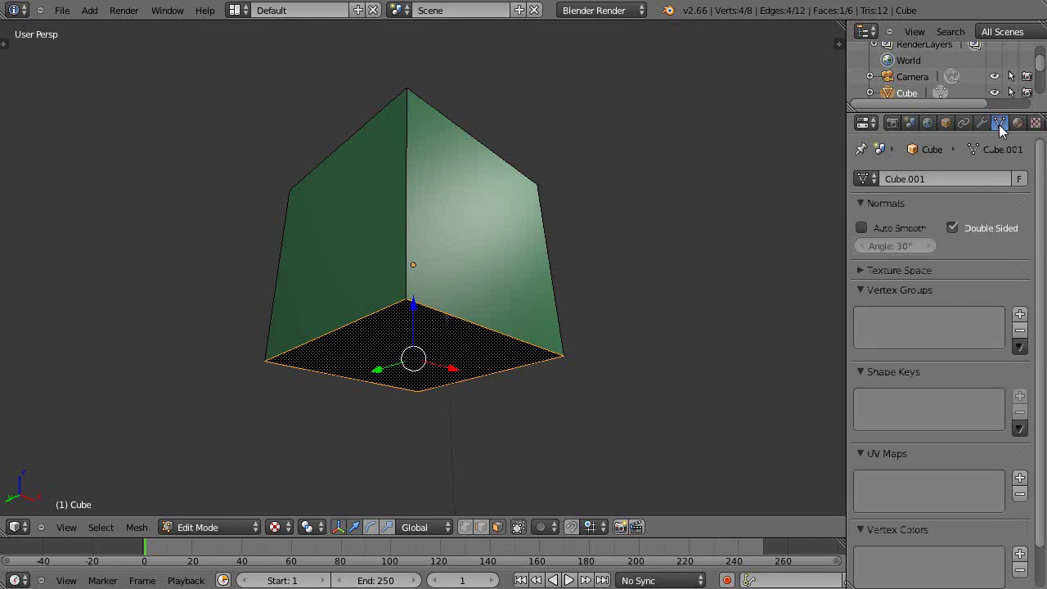
pyautogui.click(1019, 314)
pyautogui.click(955, 409)
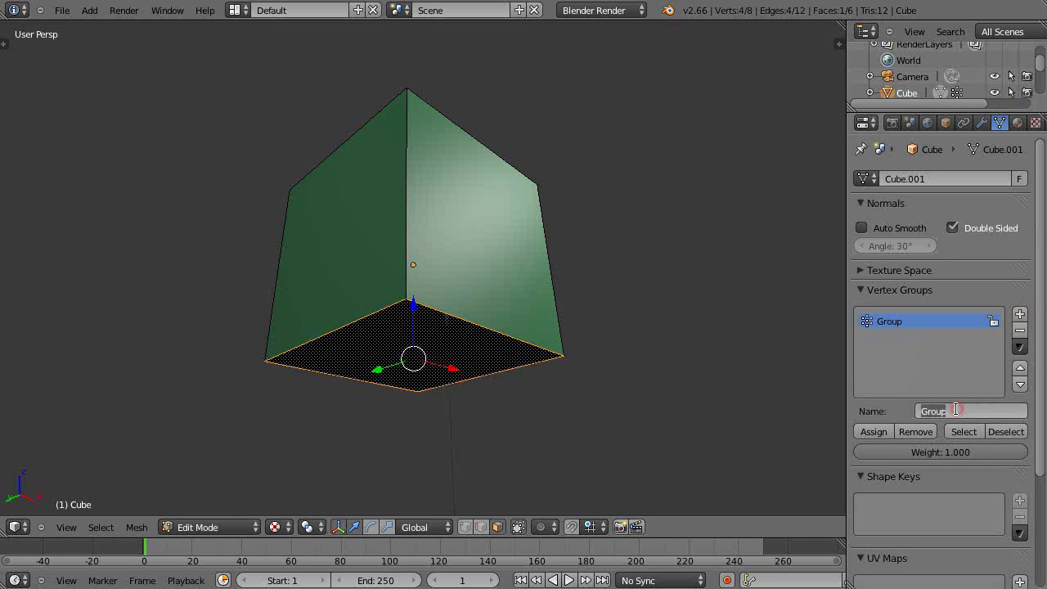
pyautogui.write('cube')
pyautogui.press('Return')
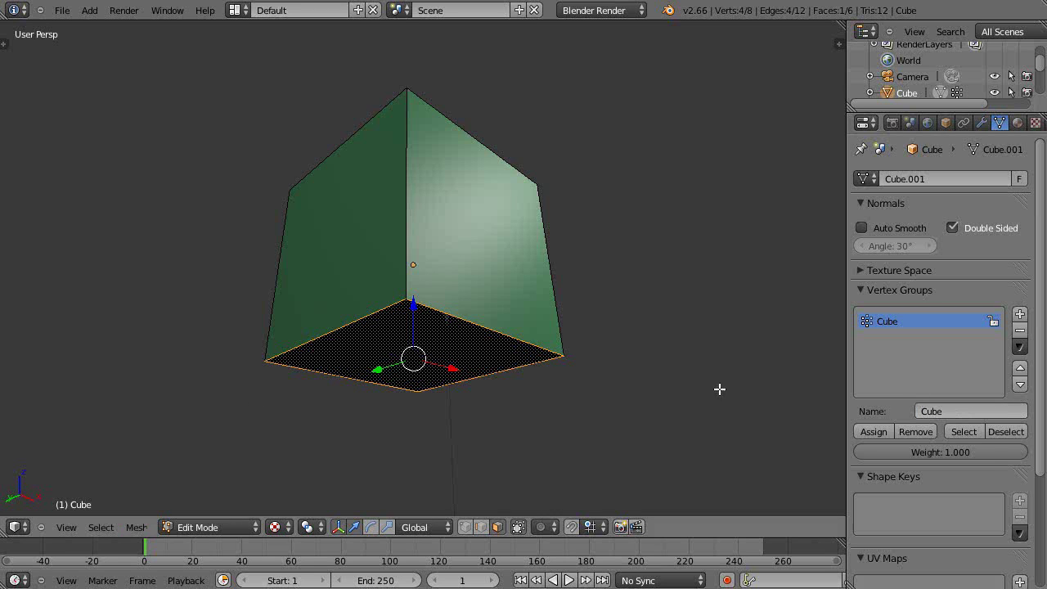
# - Assign only the bottom face to the Cube group with weight 0
pyautogui.click(867, 431)
pyautogui.press('a')
pyautogui.press('a')
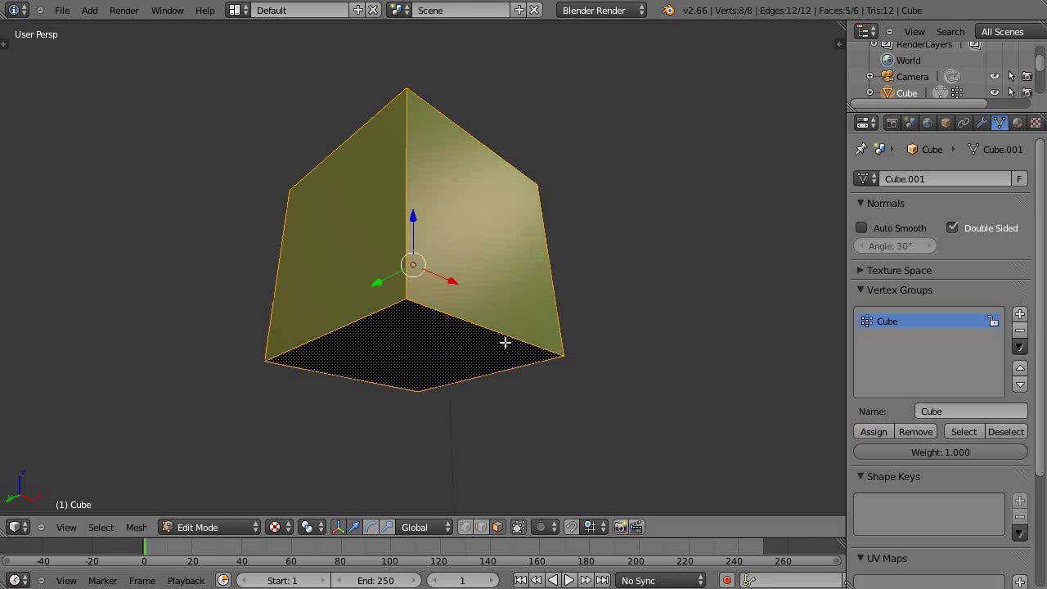
pyautogui.click(962, 451)
pyautogui.click(795, 458)
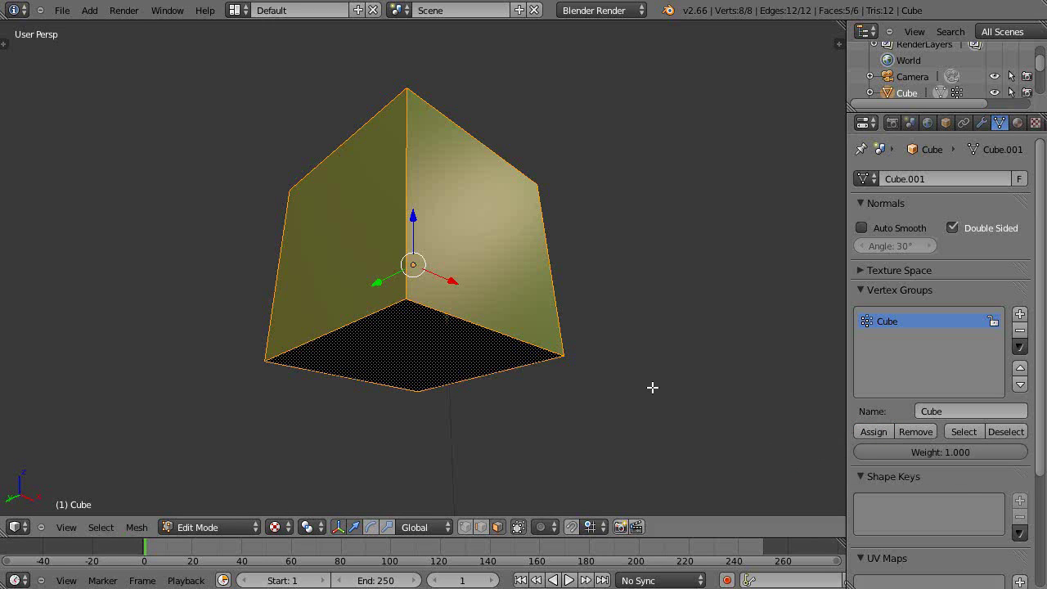
pyautogui.hotkey('ctrl', 'z')
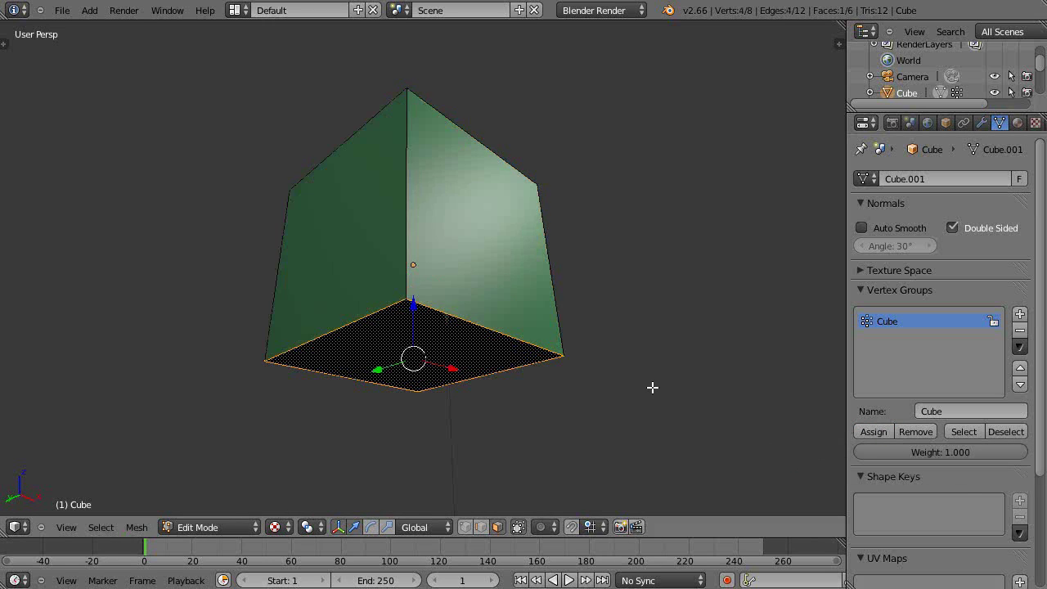
pyautogui.click(954, 456)
pyautogui.write('0')
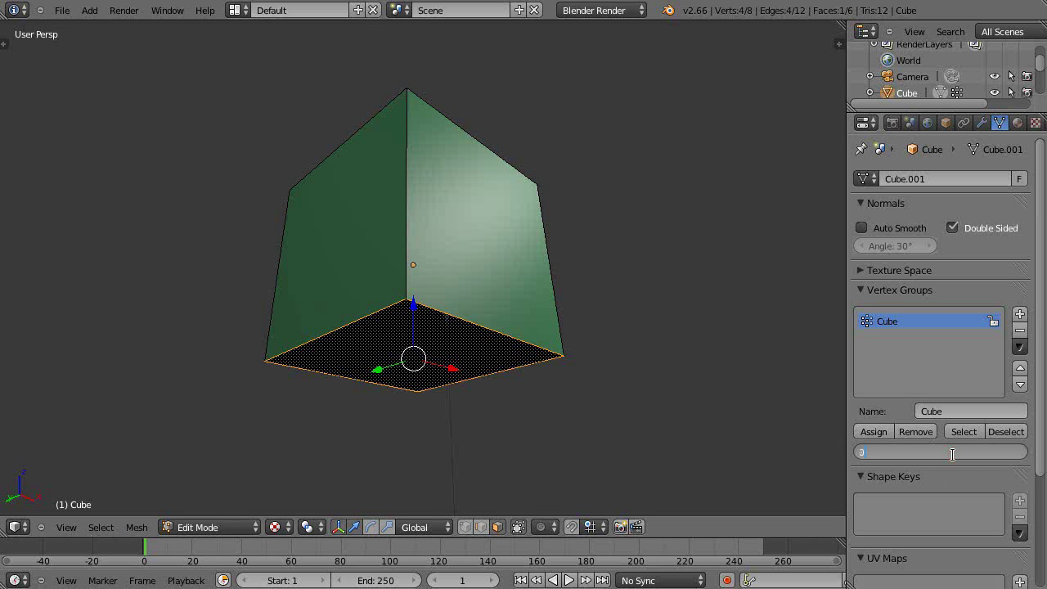
pyautogui.press('Return')
pyautogui.click(879, 431)
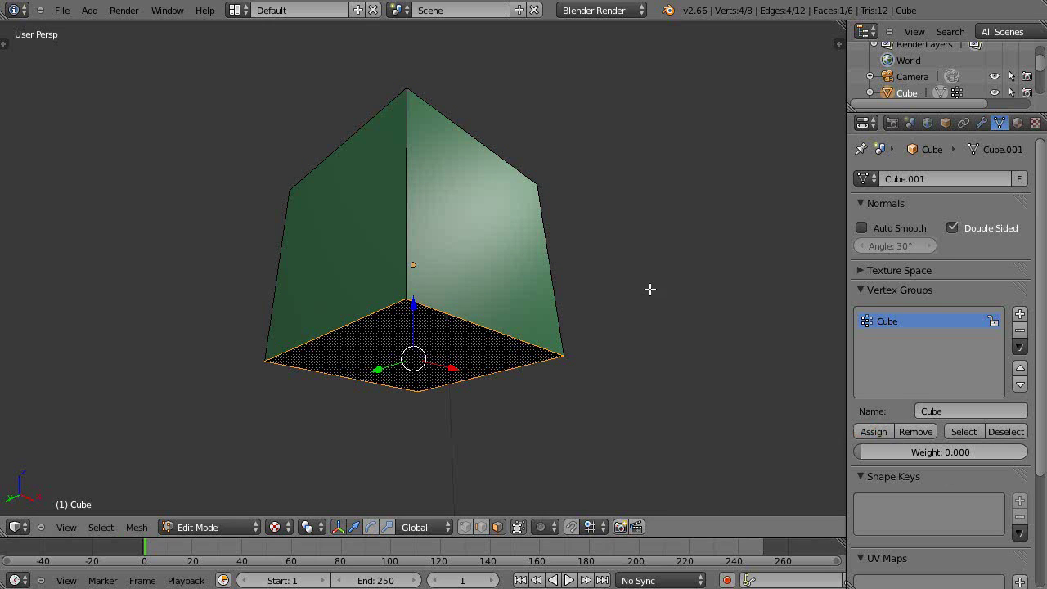
pyautogui.moveTo(650, 289); pyautogui.dragTo(637, 396, button='middle')
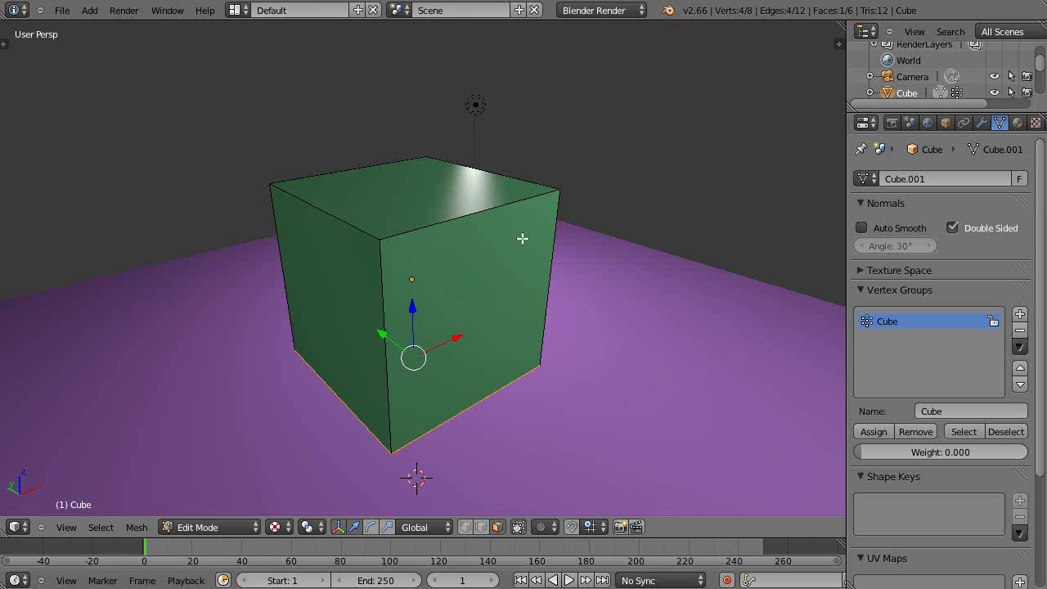
pyautogui.press('Tab')
pyautogui.press('Tab')
# - Select the whole mesh and bevel all edges with one segment, cancelling an accidental resize
pyautogui.press('a')
pyautogui.press('a')
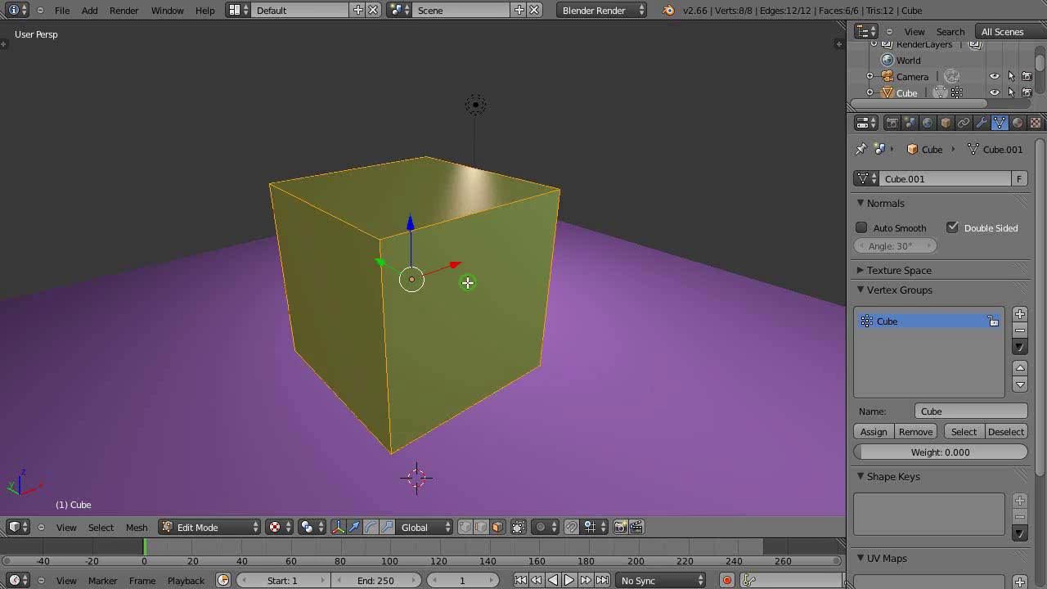
pyautogui.moveTo(467, 280); pyautogui.dragTo(532, 373, button='middle')
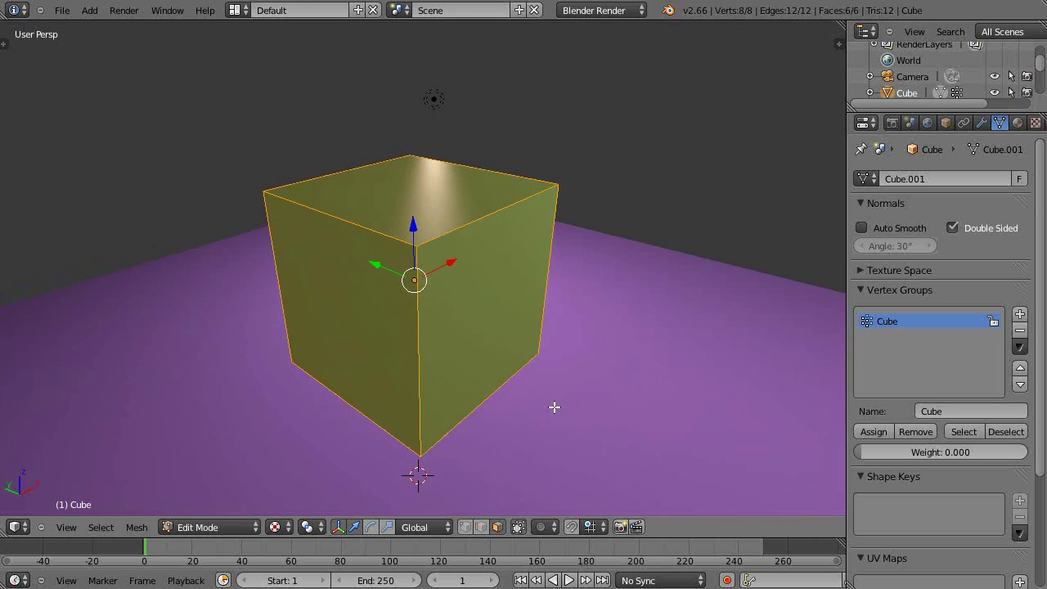
pyautogui.hotkey('ctrl', 'b')
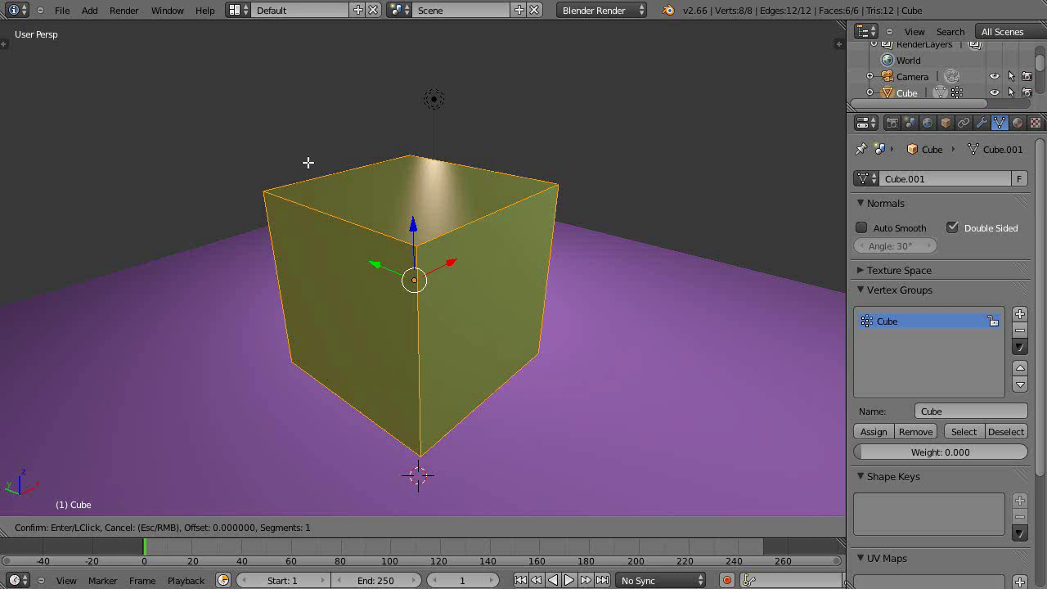
pyautogui.press('Escape')
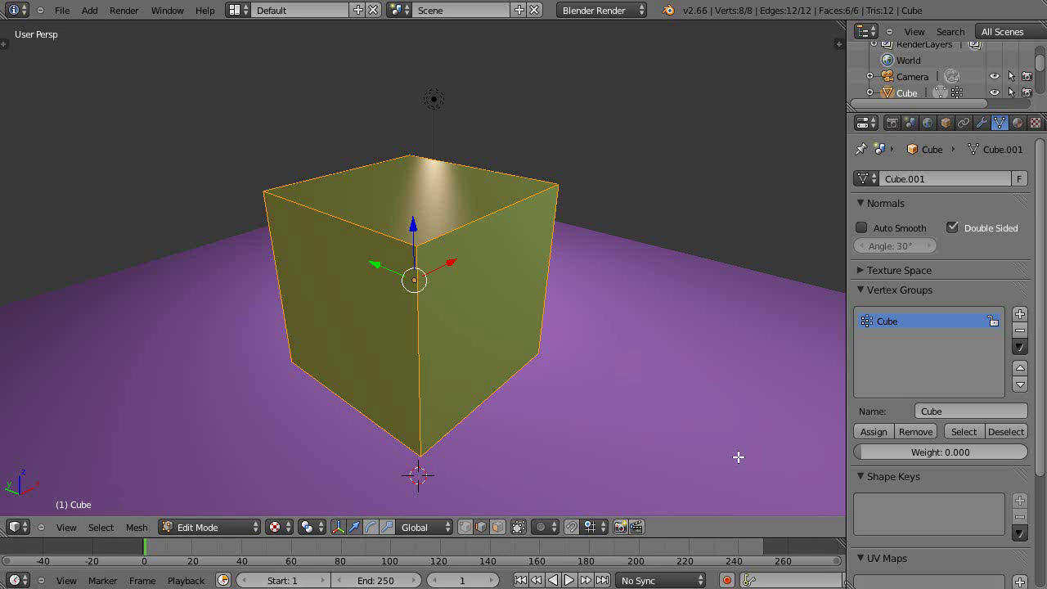
pyautogui.hotkey('ctrl', 'b')
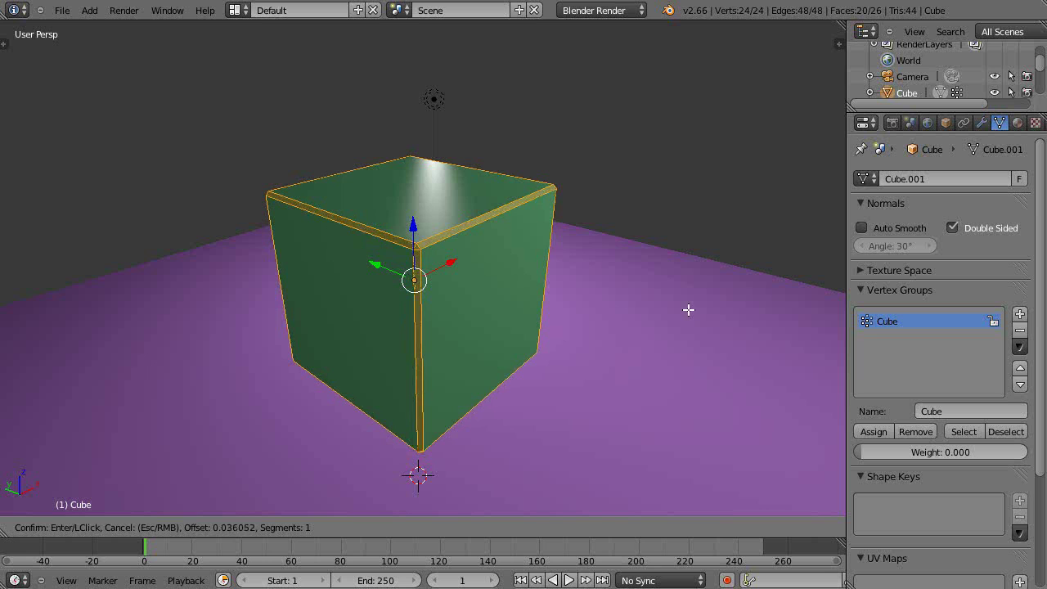
pyautogui.click(689, 309)
pyautogui.press('s')
pyautogui.rightClick(590, 358)
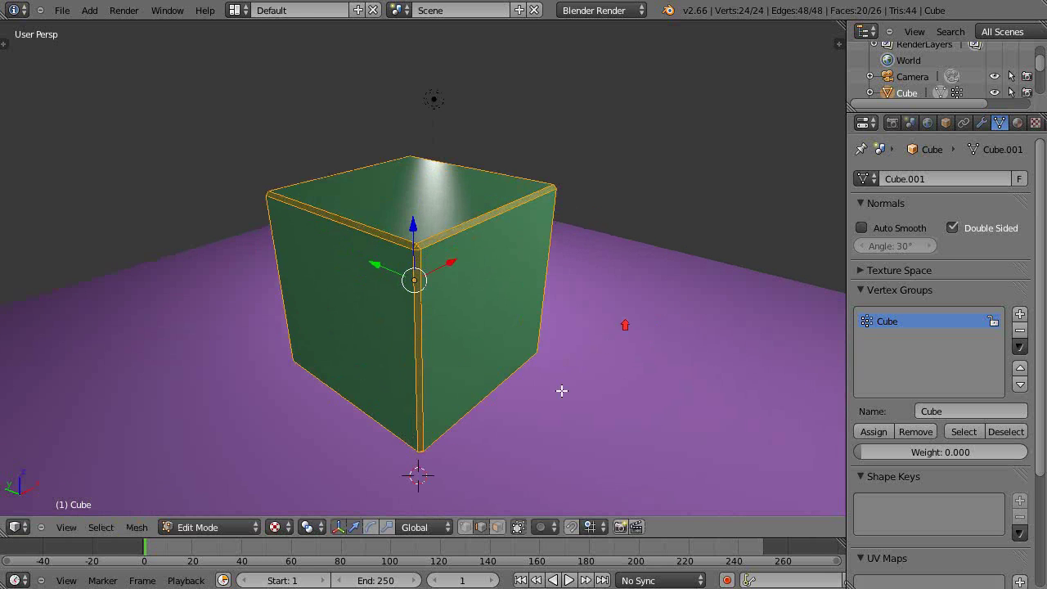
# - Select the top and four side faces and delete Only Faces, leaving the bevelled frame and bottom
pyautogui.click(498, 527)
pyautogui.rightClick(369, 333)
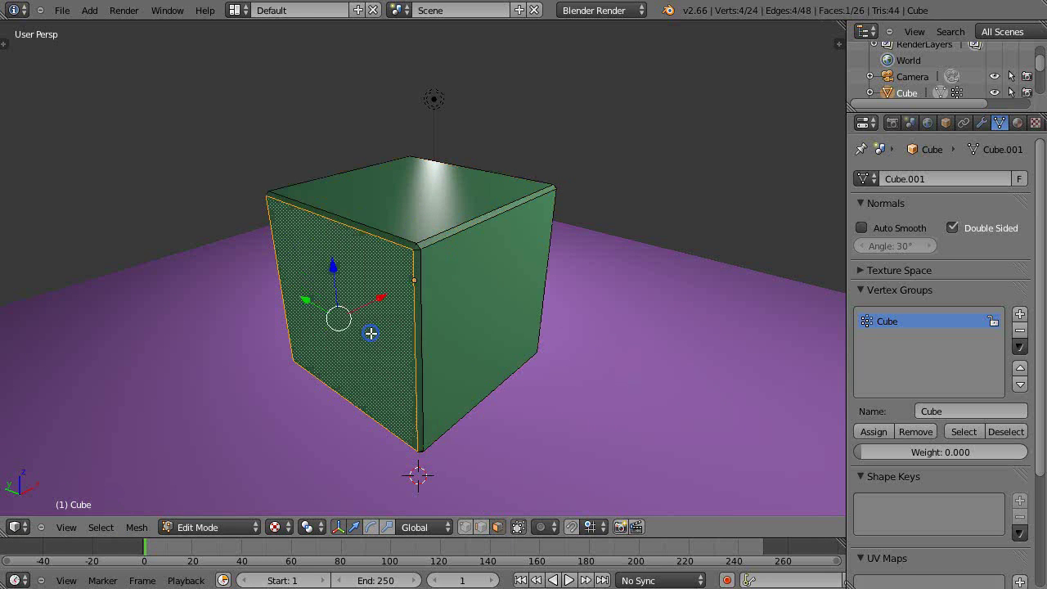
pyautogui.keyDown('shift'); pyautogui.rightClick(488, 328); pyautogui.keyUp('shift')
pyautogui.moveTo(594, 367); pyautogui.dragTo(412, 344, button='middle')
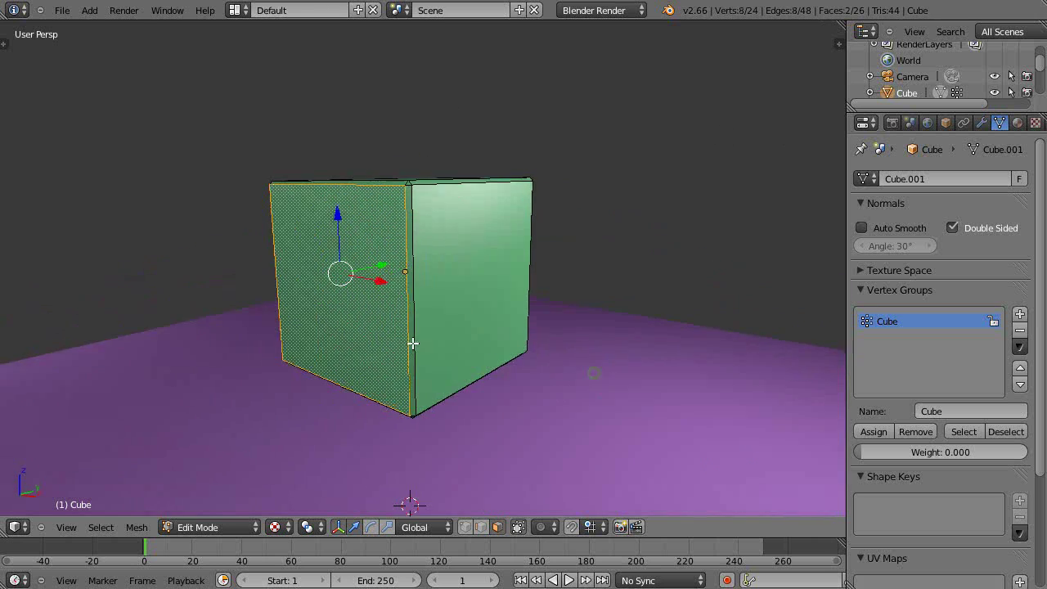
pyautogui.keyDown('shift'); pyautogui.rightClick(480, 280); pyautogui.keyUp('shift')
pyautogui.moveTo(686, 342); pyautogui.dragTo(491, 371, button='middle')
pyautogui.keyDown('shift'); pyautogui.rightClick(498, 292); pyautogui.keyUp('shift')
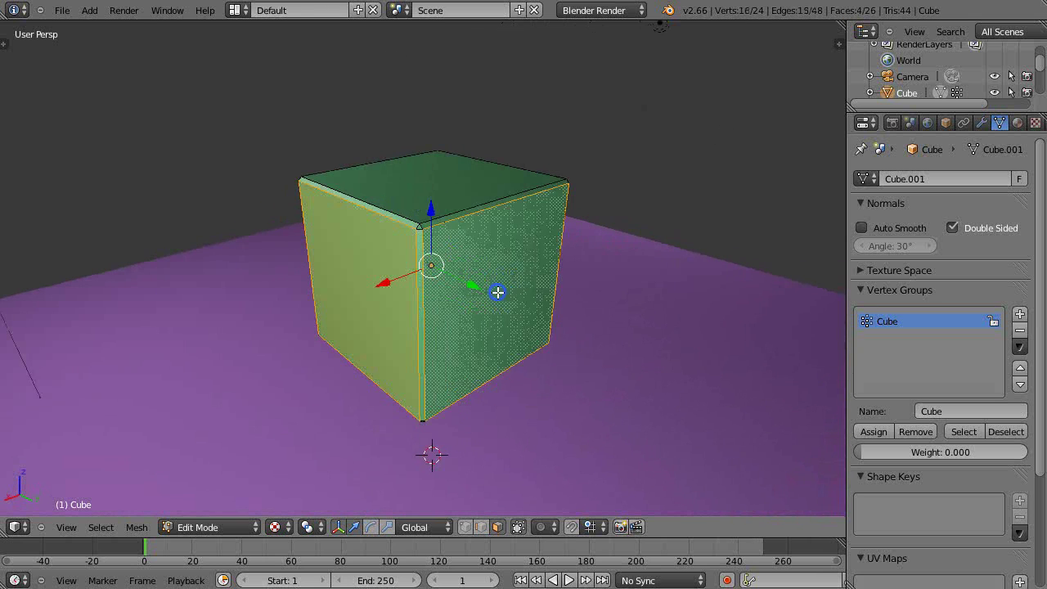
pyautogui.keyDown('shift'); pyautogui.rightClick(441, 183); pyautogui.keyUp('shift')
pyautogui.press('x')
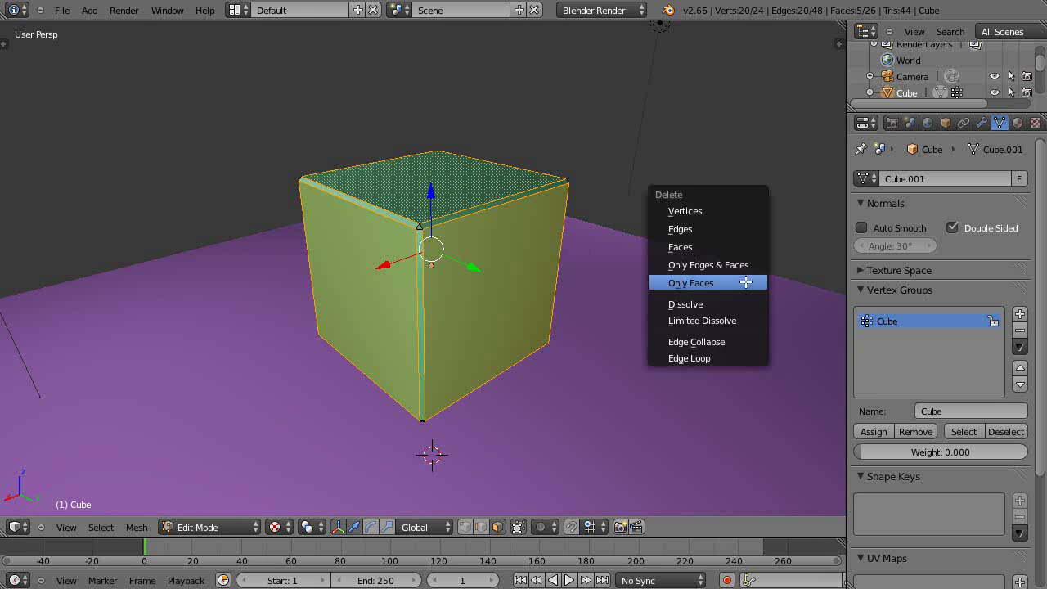
pyautogui.click(692, 283)
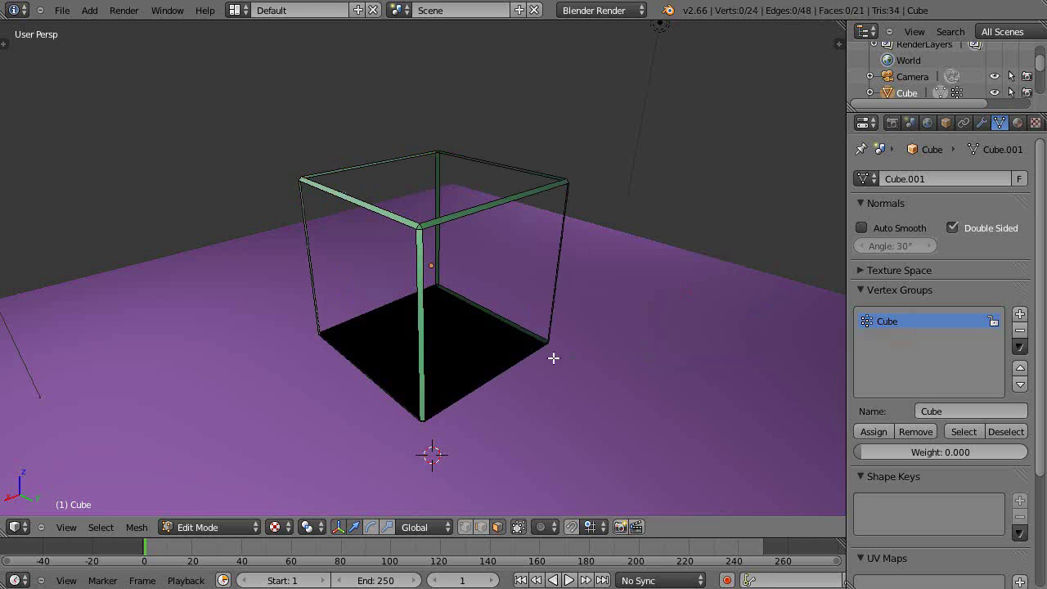
pyautogui.moveTo(552, 357); pyautogui.dragTo(569, 375, button='middle')
pyautogui.scroll(8, 568, 375)
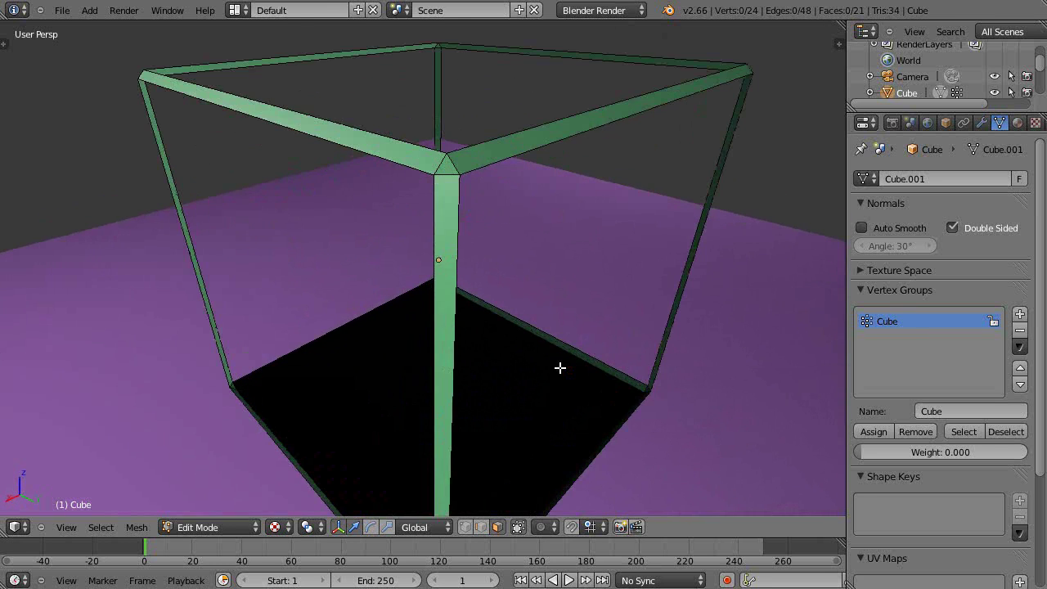
pyautogui.scroll(1, 491, 380)
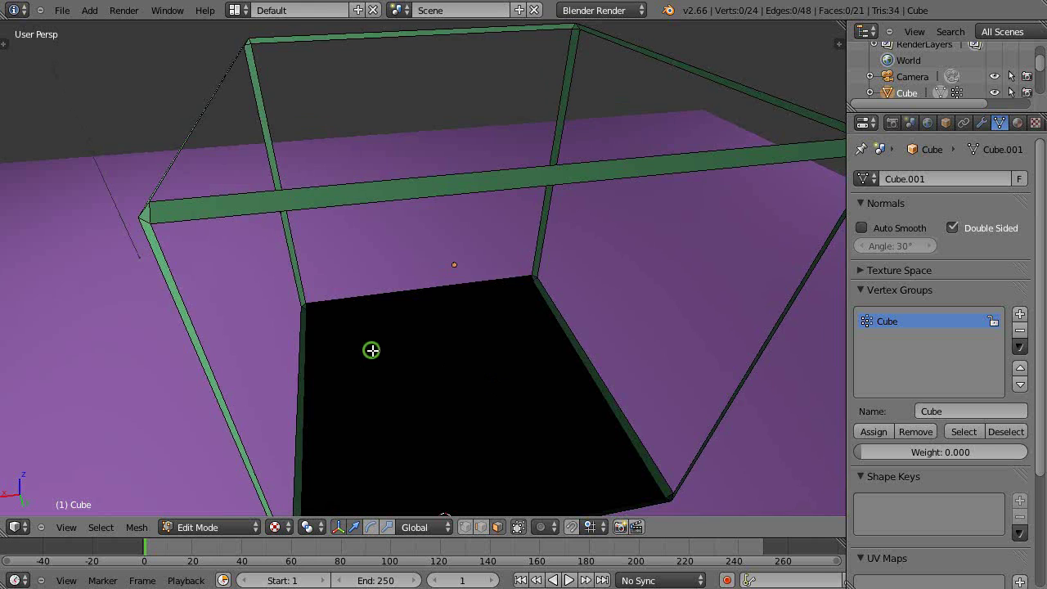
pyautogui.moveTo(369, 351); pyautogui.dragTo(370, 345, button='middle')
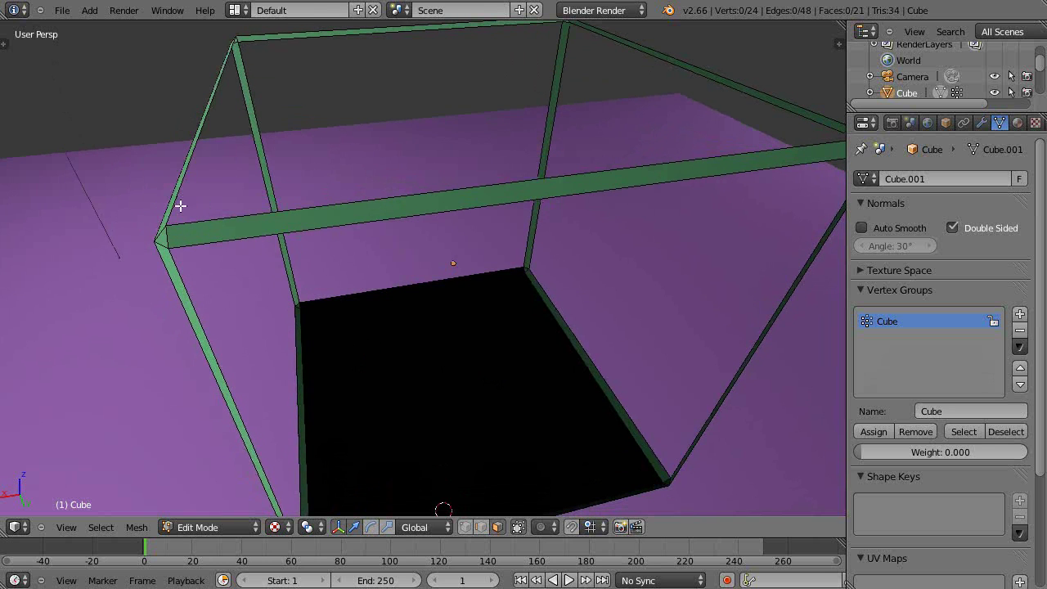
pyautogui.moveTo(180, 205); pyautogui.dragTo(338, 315, button='middle')
pyautogui.scroll(-4, 340, 317)
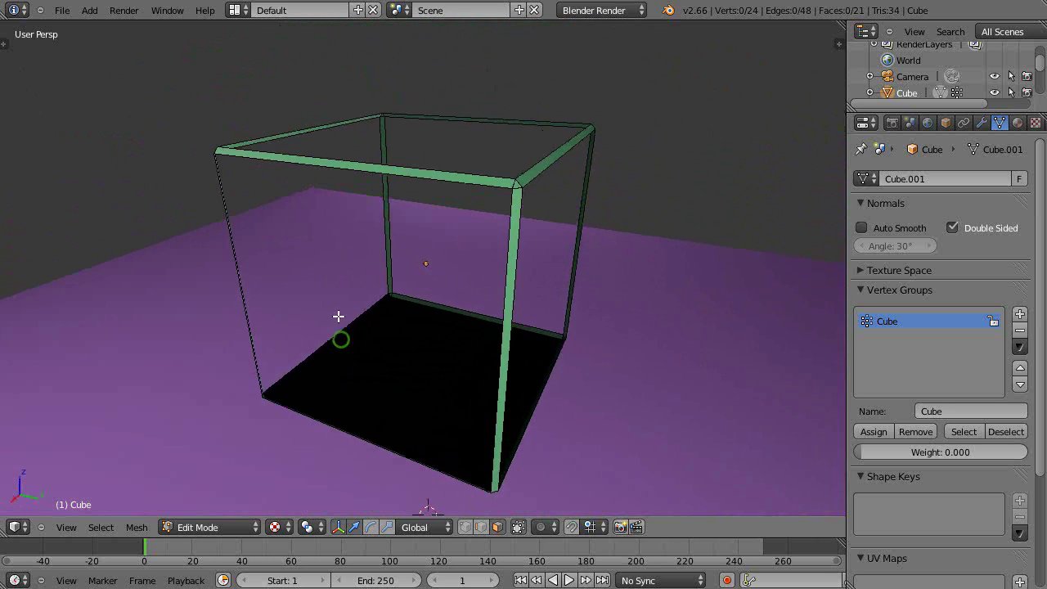
pyautogui.moveTo(427, 327)
pyautogui.mouseDown(button='middle')
pyautogui.moveTo(418, 364)
pyautogui.moveTo(423, 319)
pyautogui.mouseUp(button='middle')
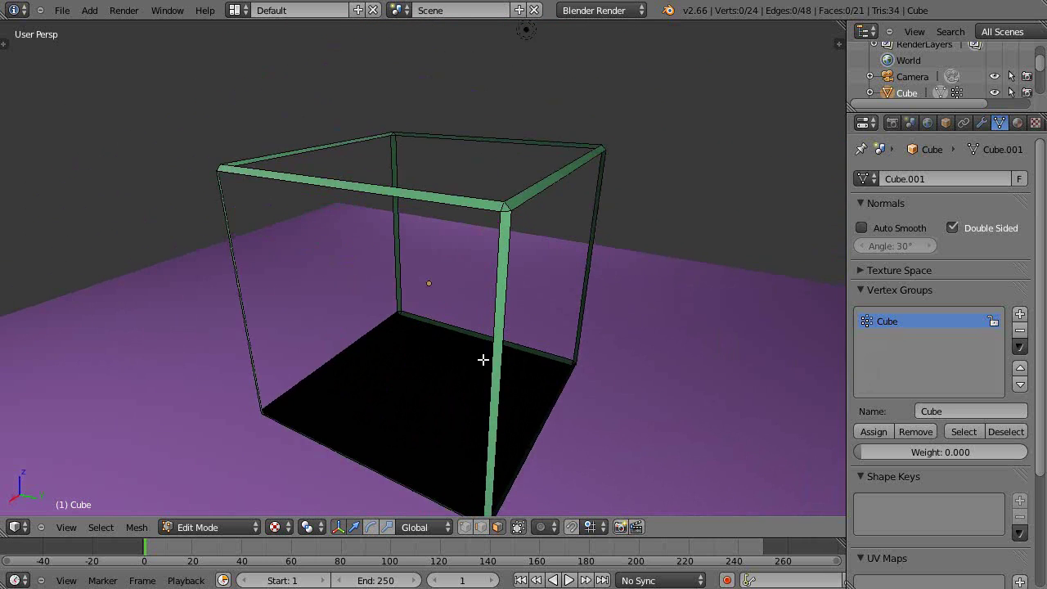
pyautogui.moveTo(483, 358); pyautogui.dragTo(464, 385, button='middle')
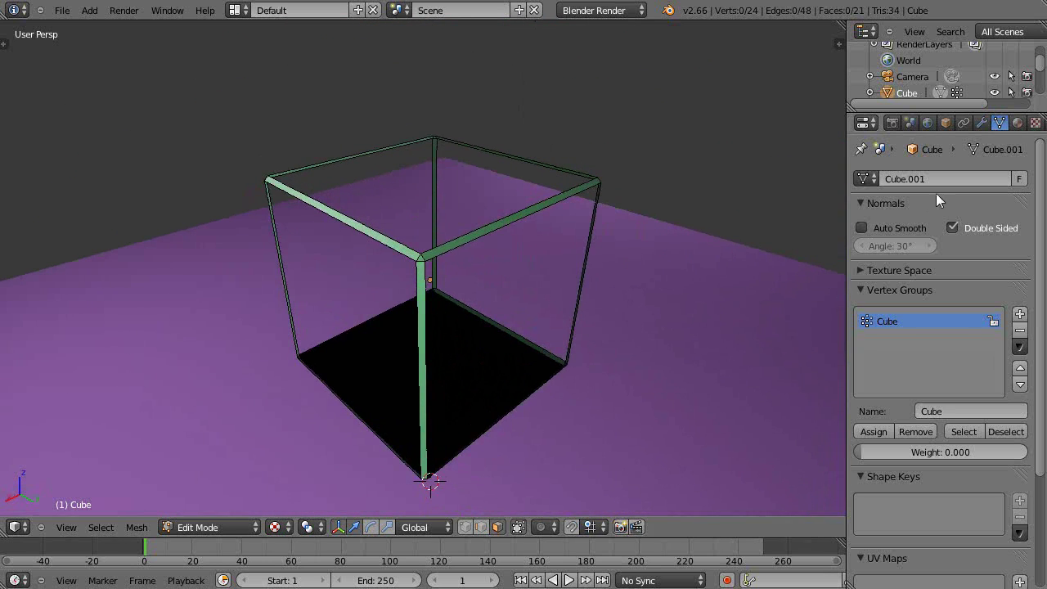
pyautogui.click(981, 122)
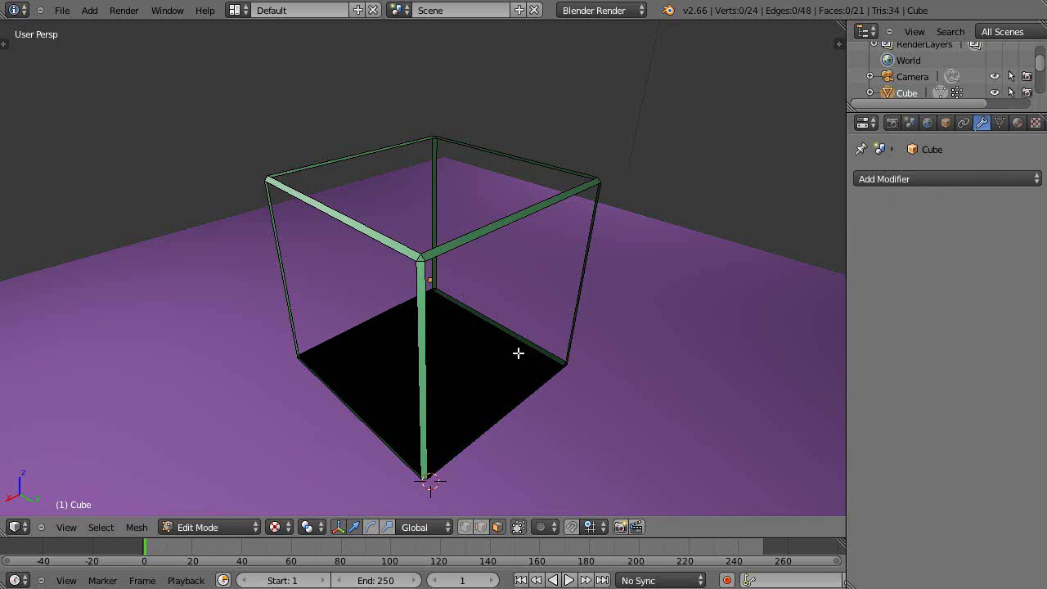
# - In Object Mode, add a Solidify modifier to the cube (0.0100 thickness, -1.0000 offset)
pyautogui.press('Tab')
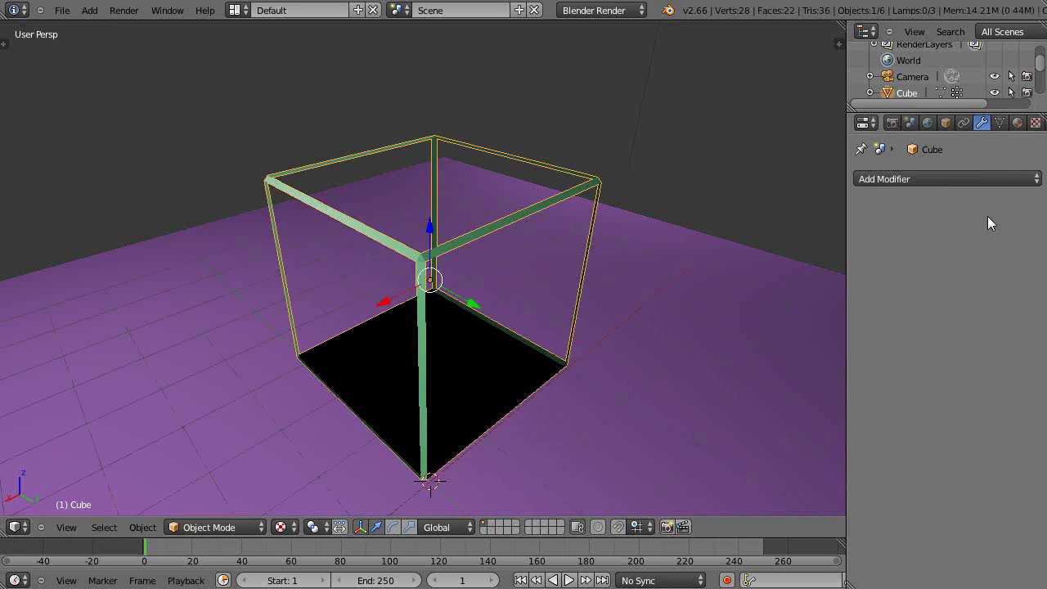
pyautogui.click(959, 182)
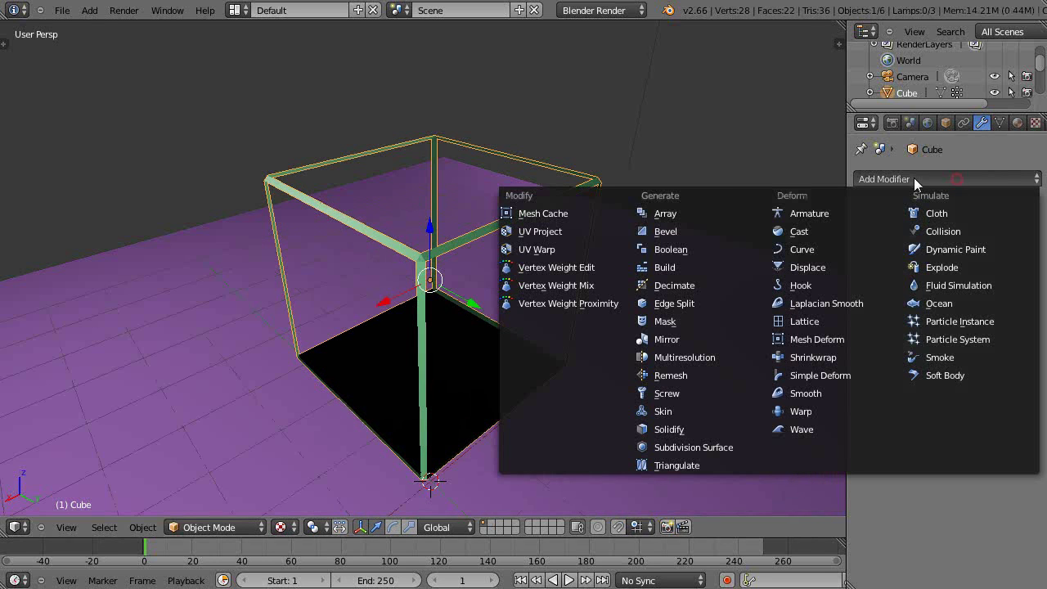
pyautogui.click(670, 426)
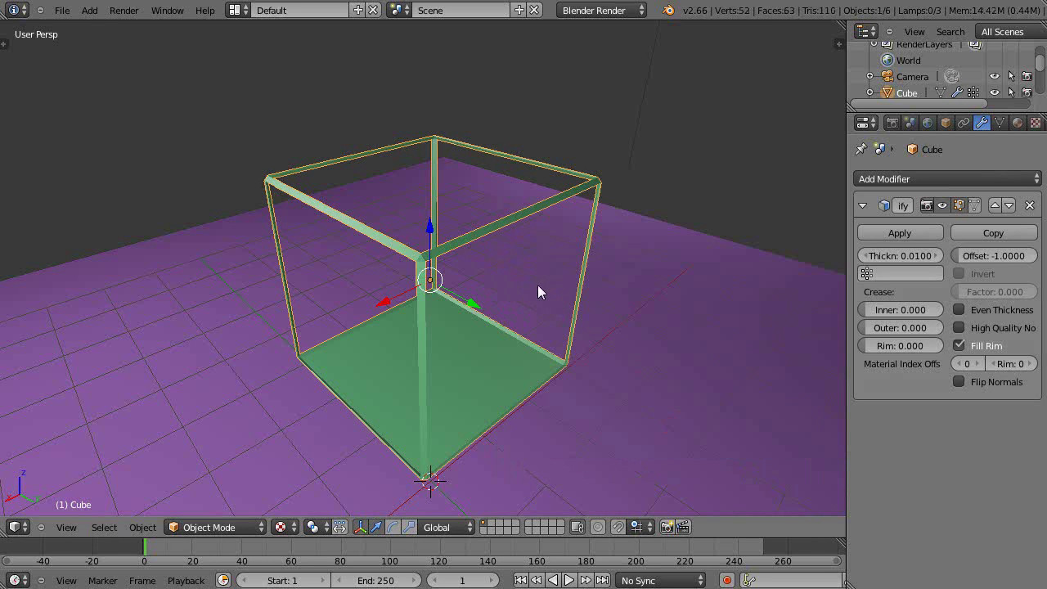
pyautogui.scroll(2, 540, 295)
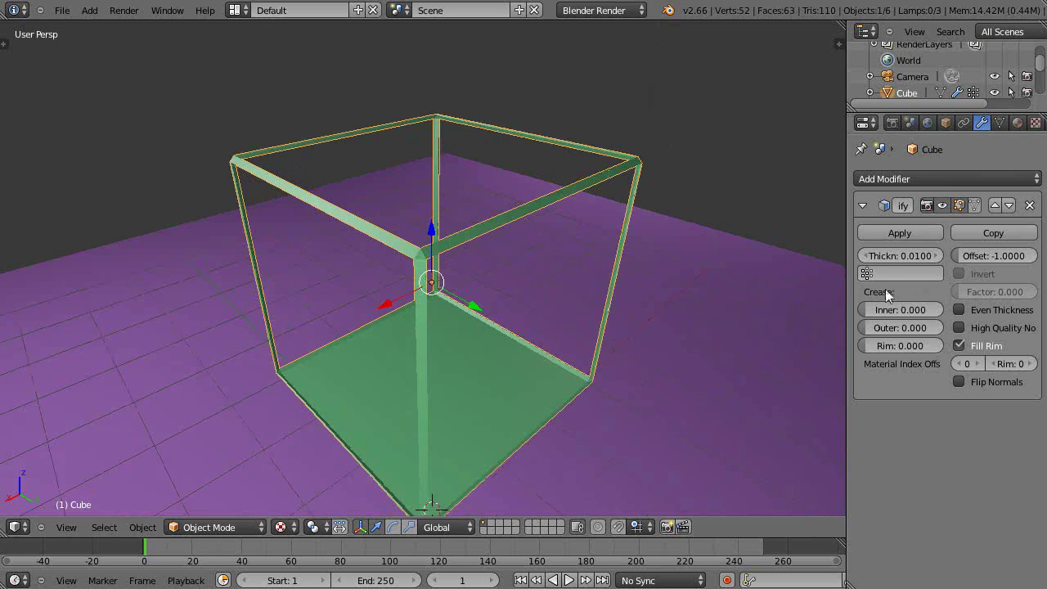
pyautogui.click(895, 256)
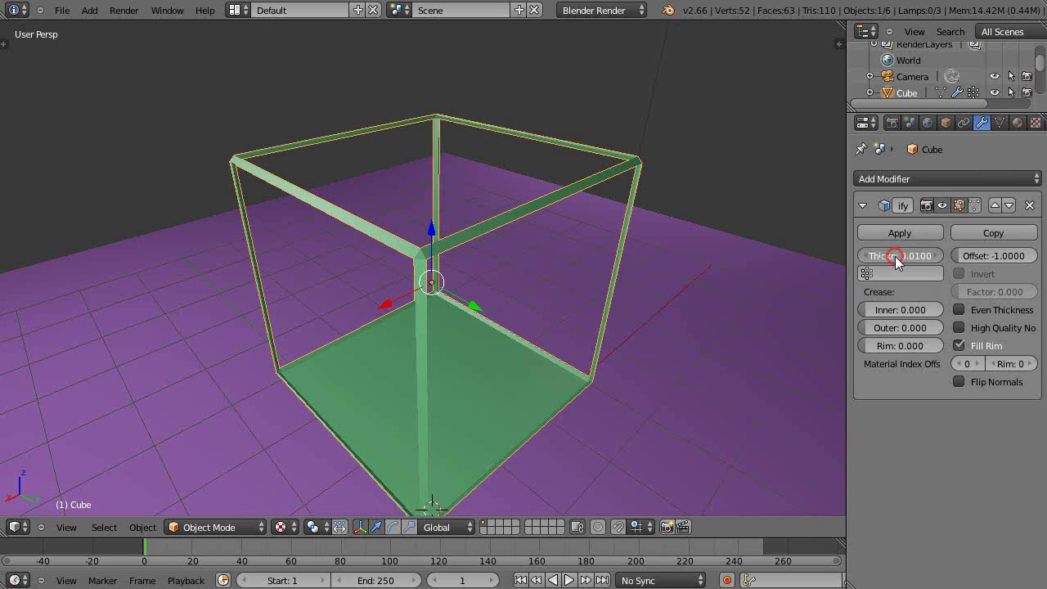
# - Raise the Solidify thickness to 0.0928 and orbit around the thickened frame
pyautogui.moveTo(900, 256); pyautogui.dragTo(935, 254)
pyautogui.moveTo(638, 307); pyautogui.dragTo(435, 186, button='middle')
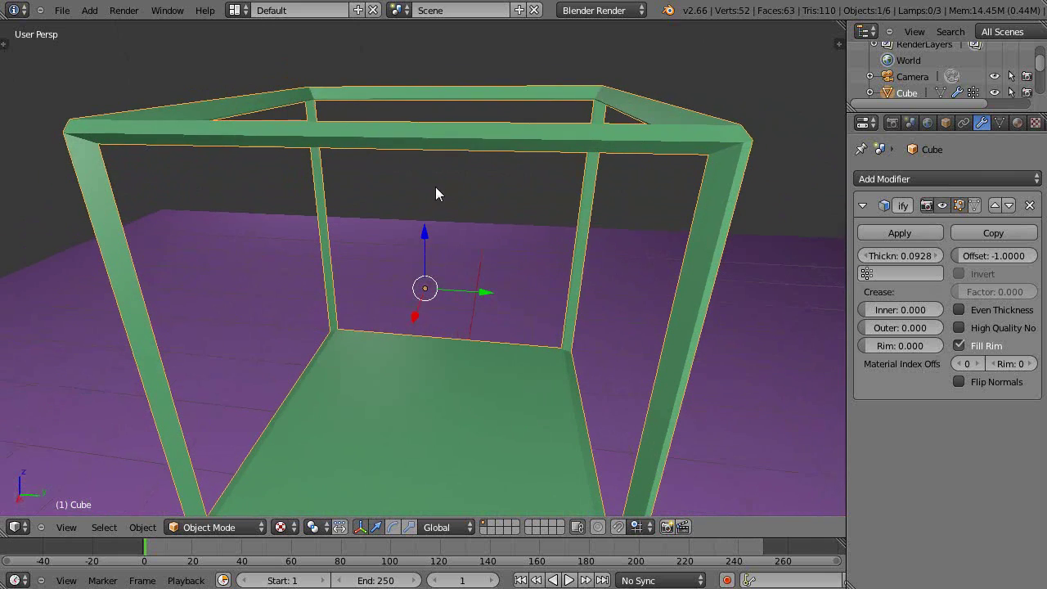
pyautogui.scroll(-4, 507, 188)
pyautogui.moveTo(536, 214); pyautogui.dragTo(451, 236, button='middle')
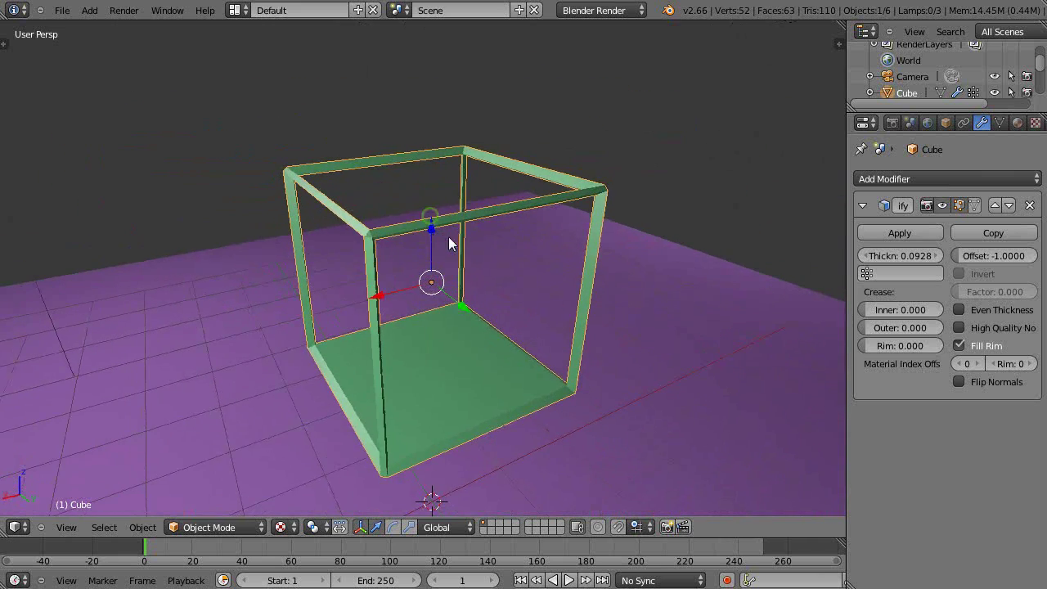
pyautogui.scroll(4, 452, 240)
# - Inspect the chunky cube frame from lower and higher viewing angles
pyautogui.scroll(1, 453, 238)
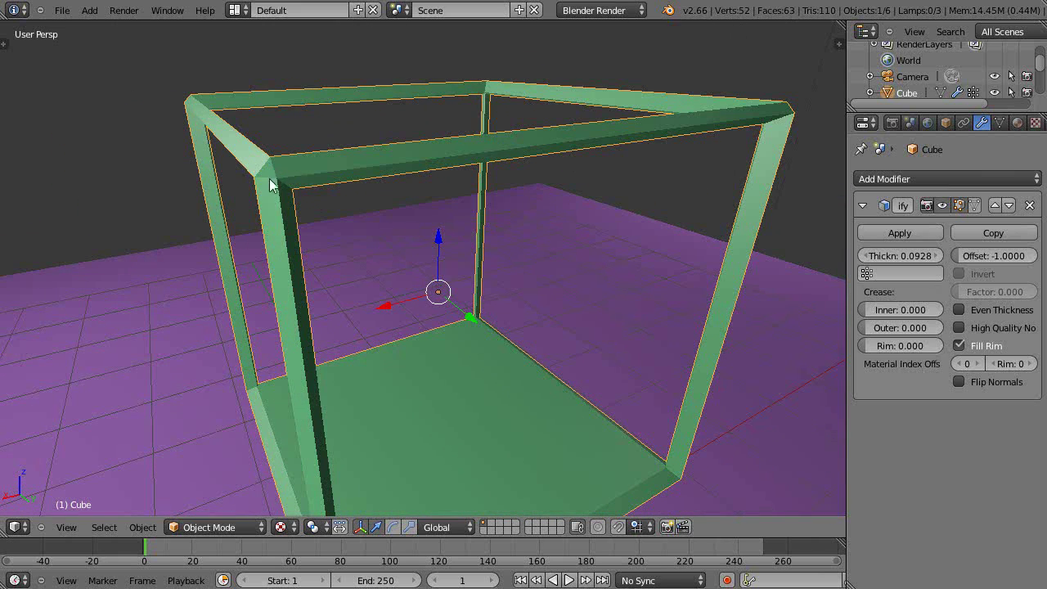
pyautogui.scroll(-6, 540, 211)
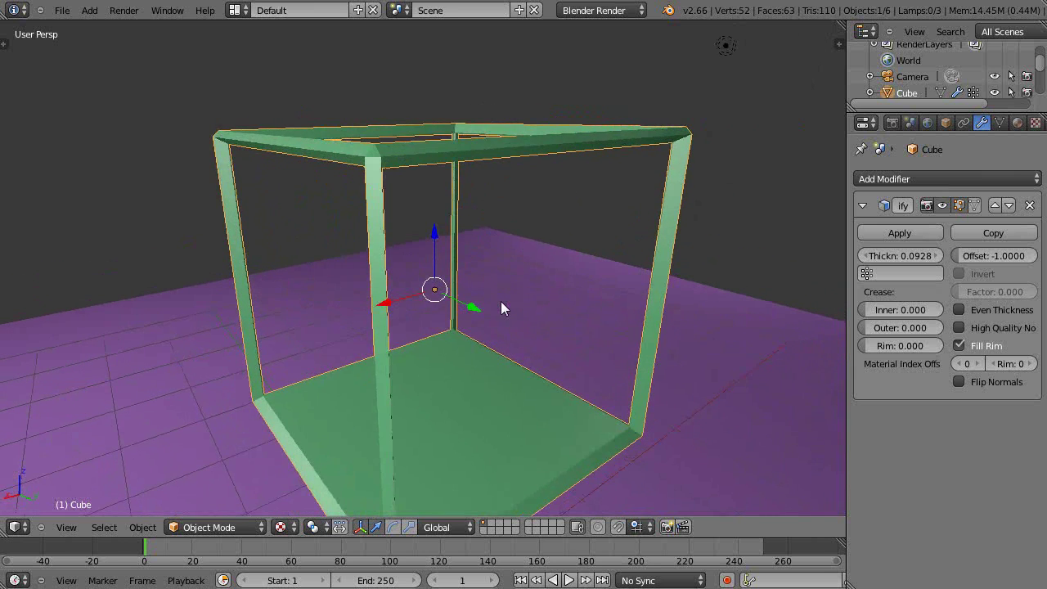
pyautogui.moveTo(500, 325); pyautogui.dragTo(494, 248, button='middle')
pyautogui.scroll(3, 494, 248)
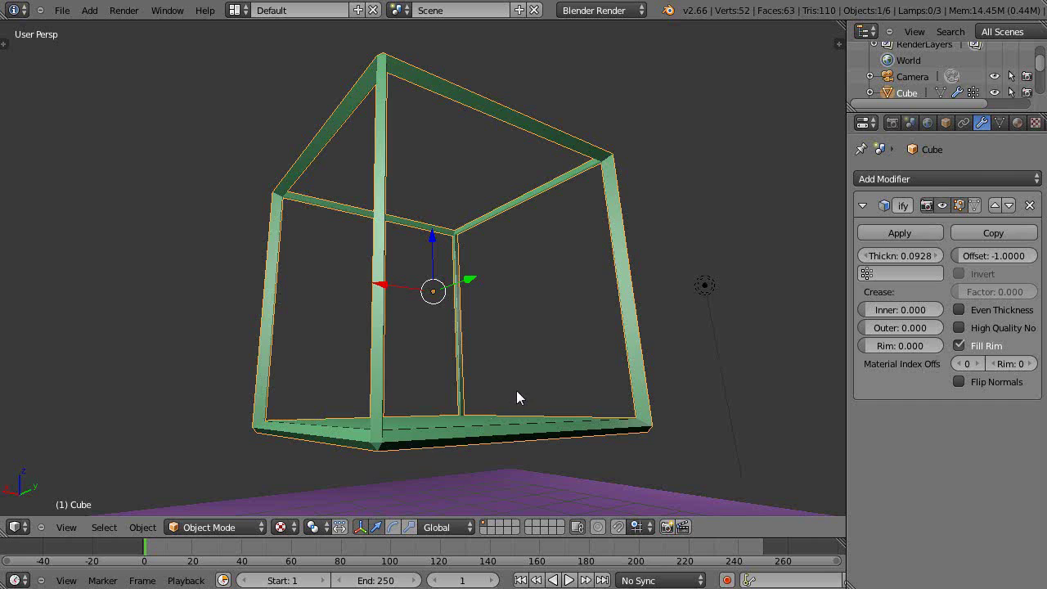
pyautogui.moveTo(535, 357); pyautogui.dragTo(502, 400, button='middle')
pyautogui.scroll(-3, 515, 386)
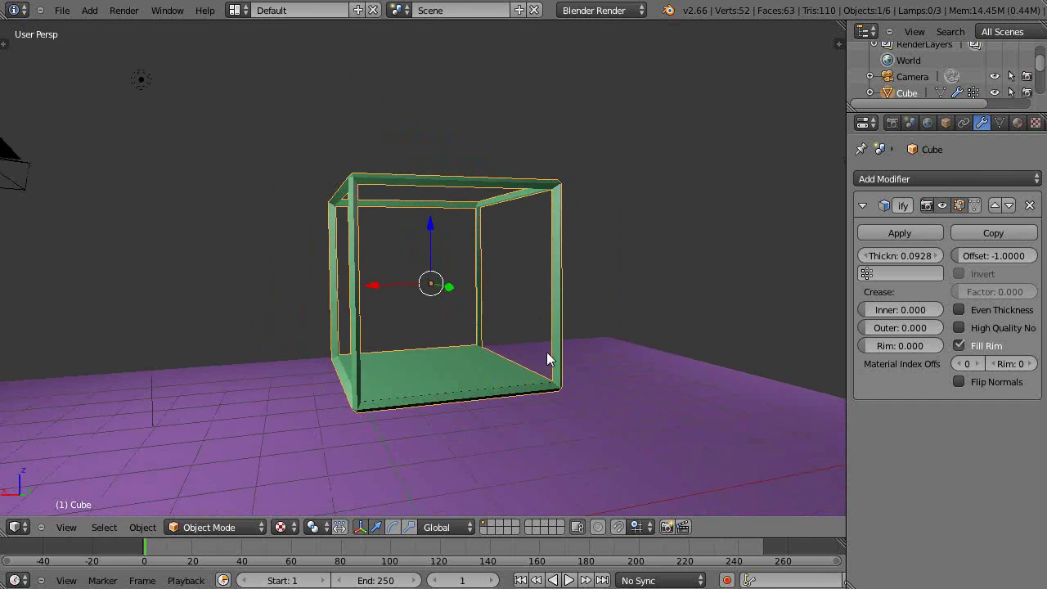
pyautogui.moveTo(547, 358); pyautogui.dragTo(550, 372, button='middle')
pyautogui.click(905, 277)
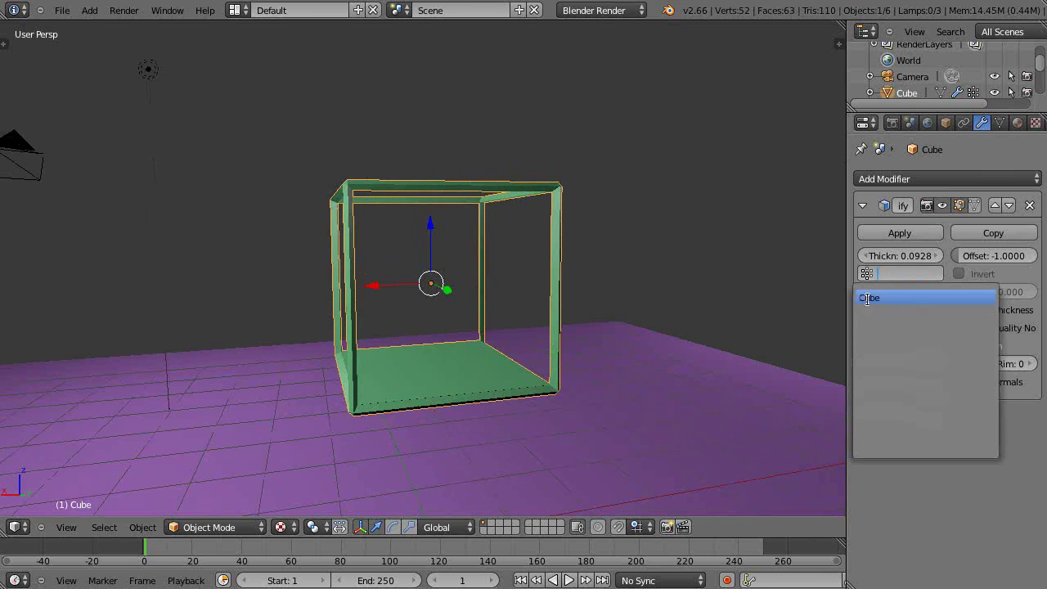
# - Choose Cube as the Solidify vertex group and orbit to inspect the bottom and top
pyautogui.click(870, 294)
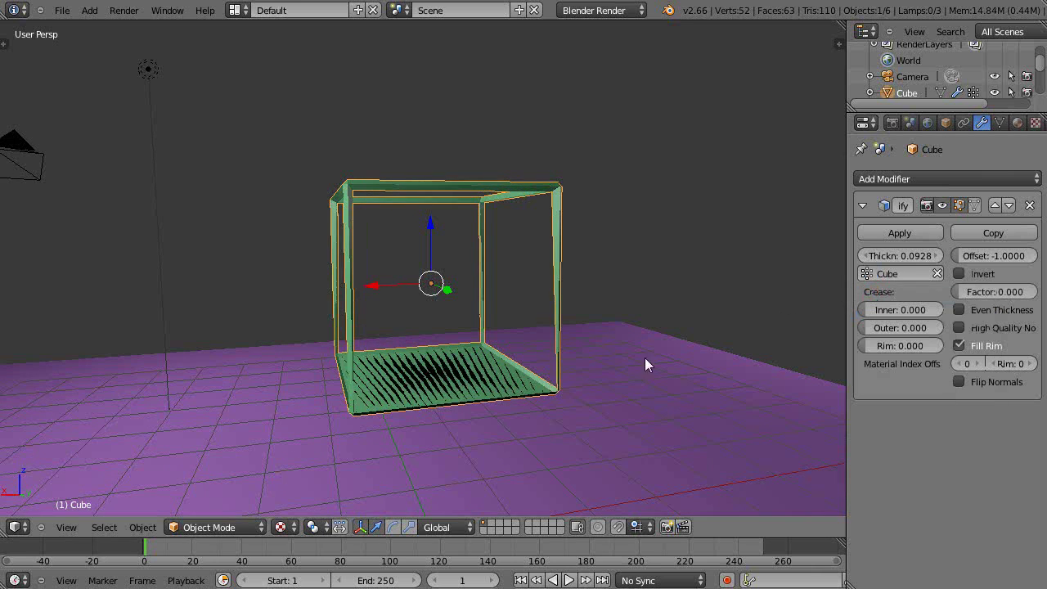
pyautogui.moveTo(525, 385); pyautogui.dragTo(572, 347, button='middle')
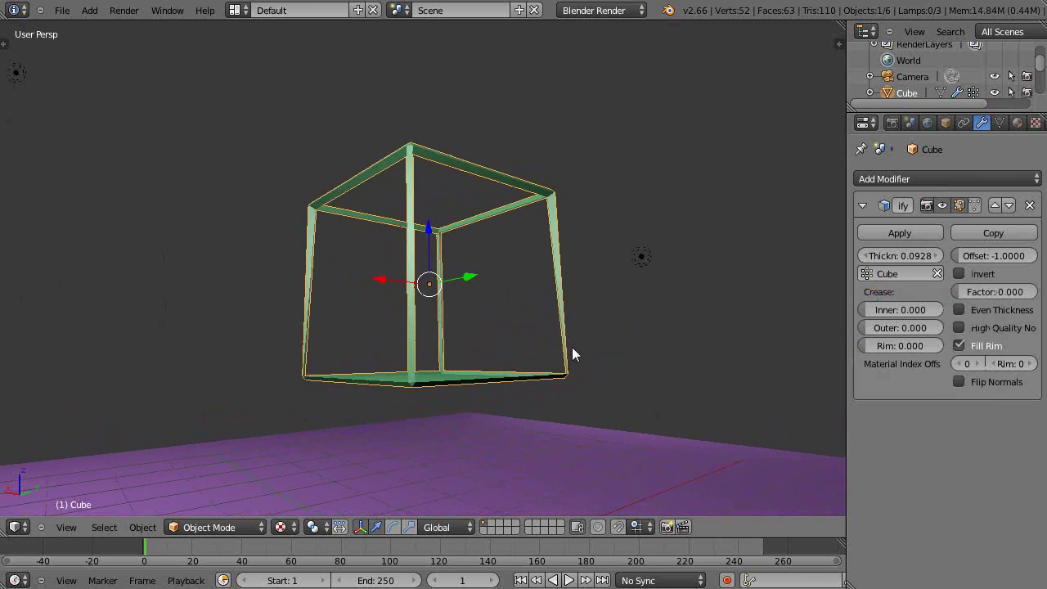
pyautogui.scroll(4, 475, 350)
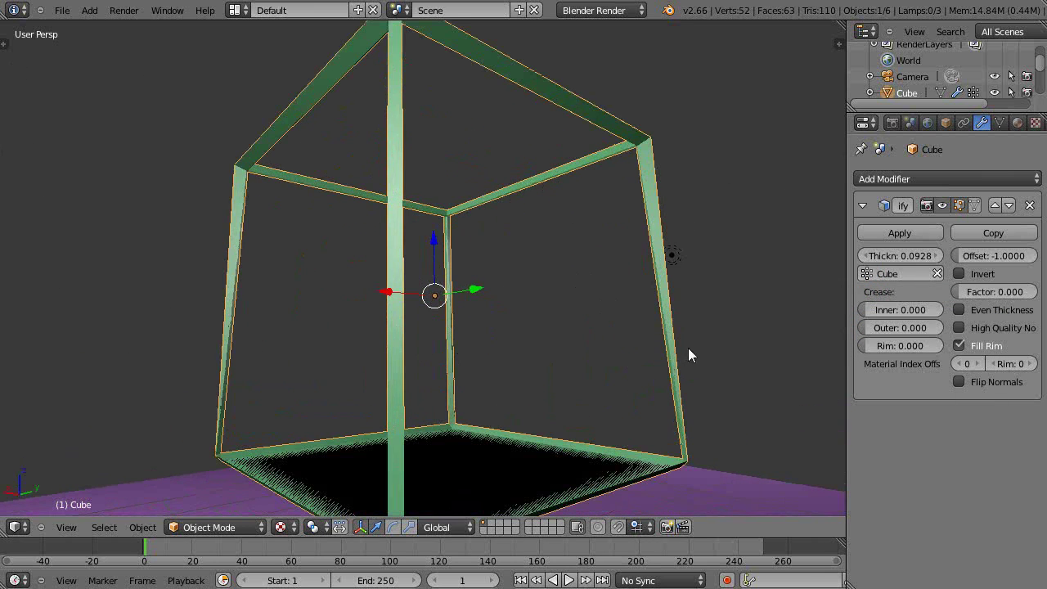
pyautogui.moveTo(657, 367); pyautogui.dragTo(627, 449, button='middle')
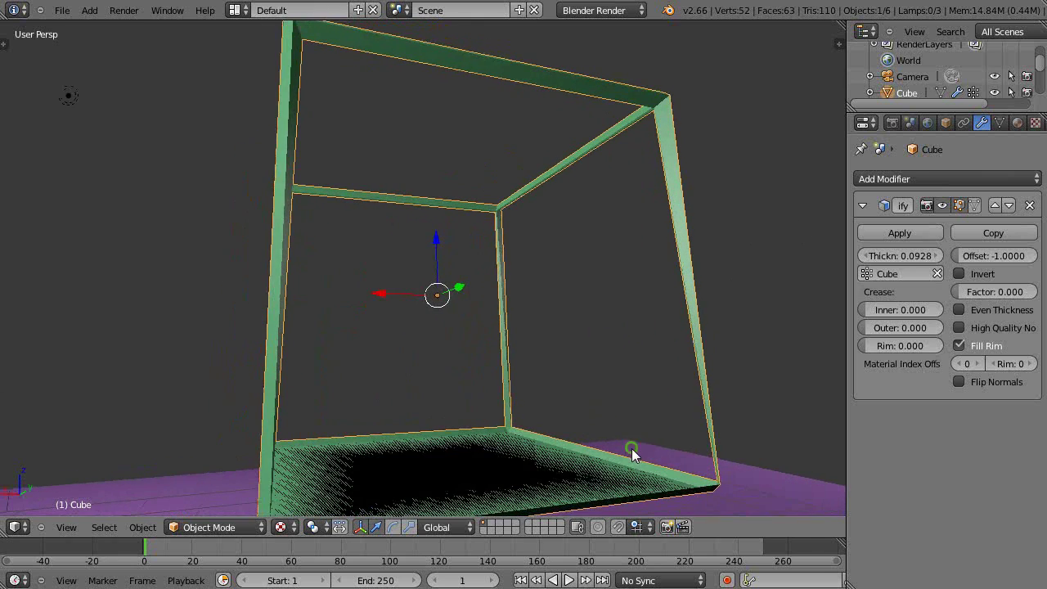
pyautogui.moveTo(720, 496); pyautogui.dragTo(636, 483, button='middle')
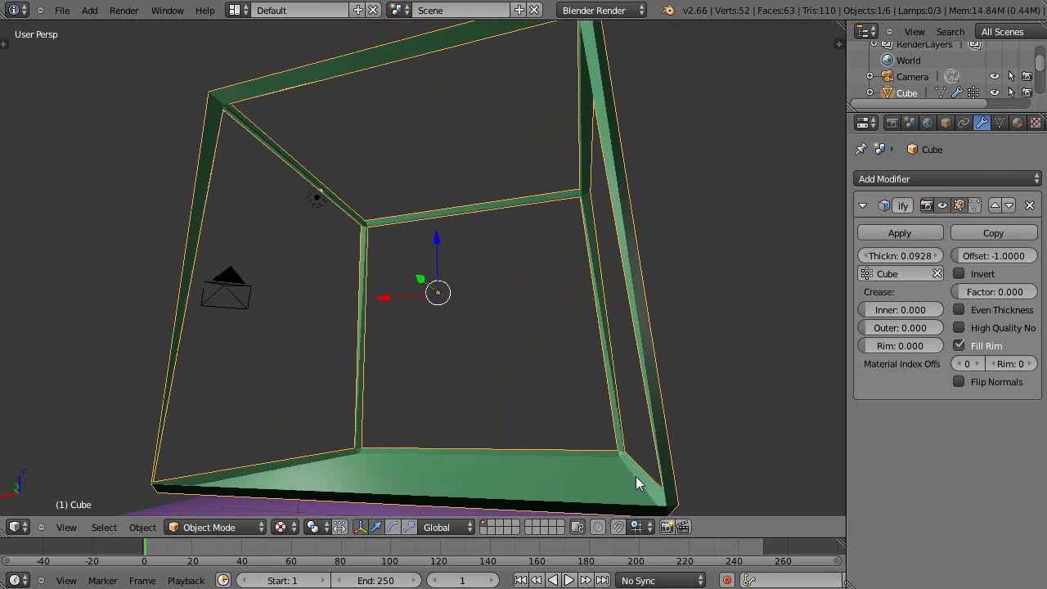
pyautogui.scroll(-4, 414, 311)
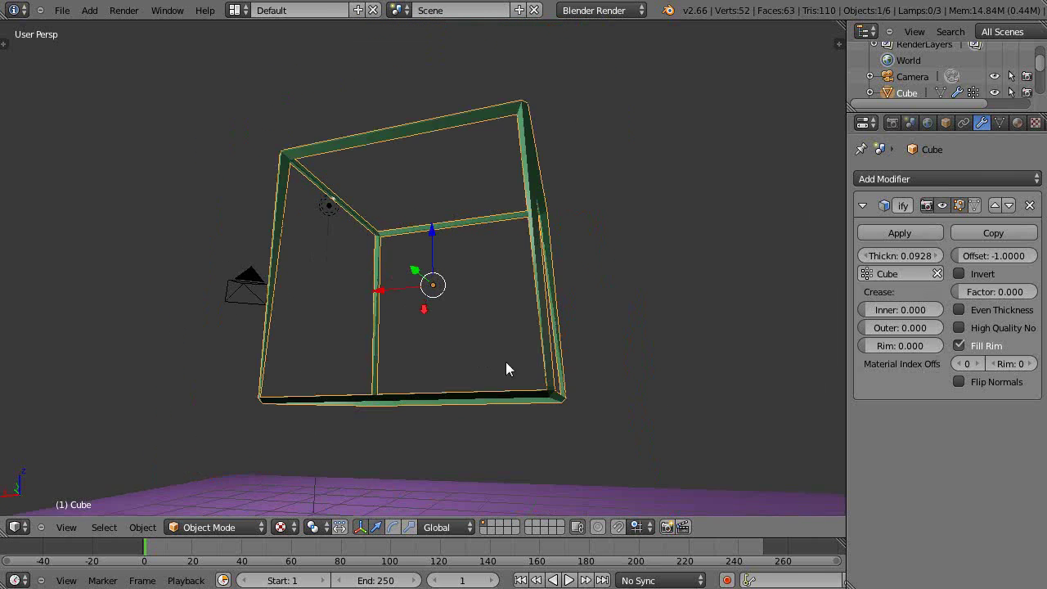
pyautogui.moveTo(507, 367); pyautogui.dragTo(612, 362, button='middle')
pyautogui.scroll(3, 358, 414)
pyautogui.scroll(-5, 358, 411)
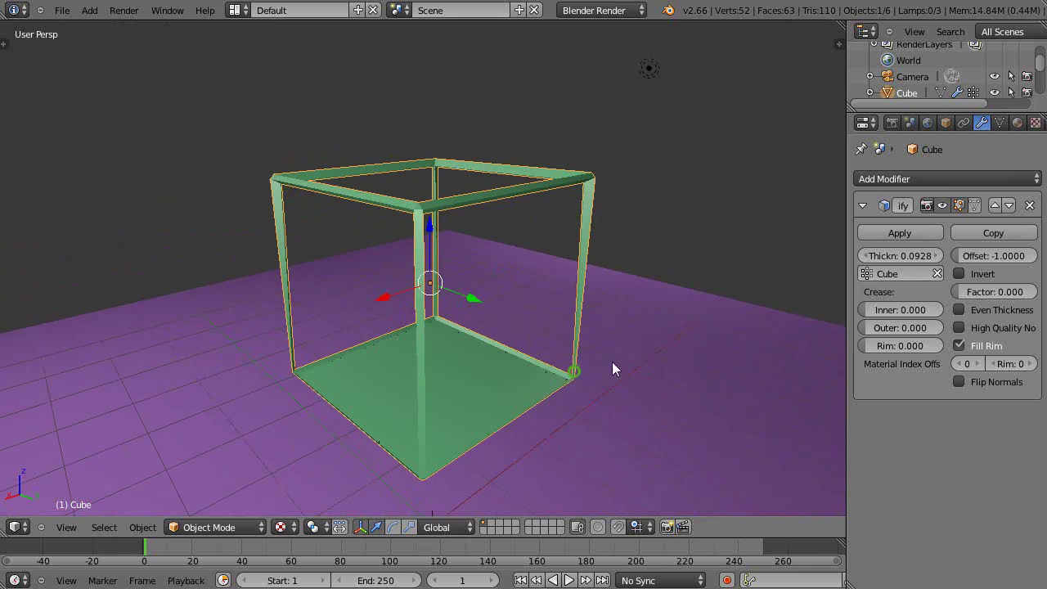
# - Clear the Cube vertex group from Solidify and review the uniformly thickened 0.0928 frame
pyautogui.click(937, 274)
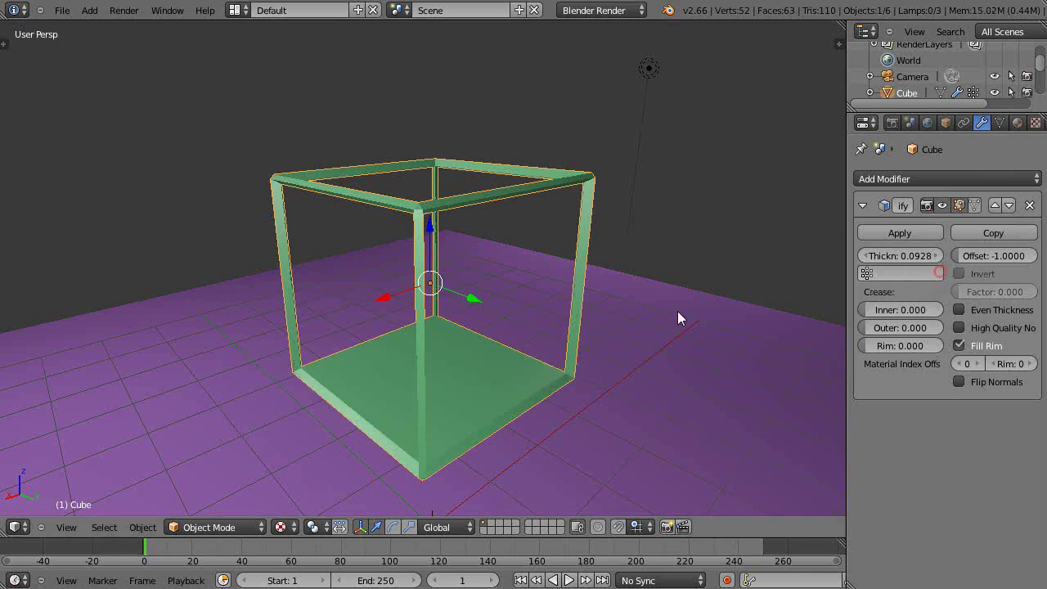
pyautogui.click(432, 350)
pyautogui.moveTo(432, 351); pyautogui.dragTo(325, 392, button='middle')
pyautogui.scroll(4, 406, 396)
pyautogui.scroll(1, 406, 396)
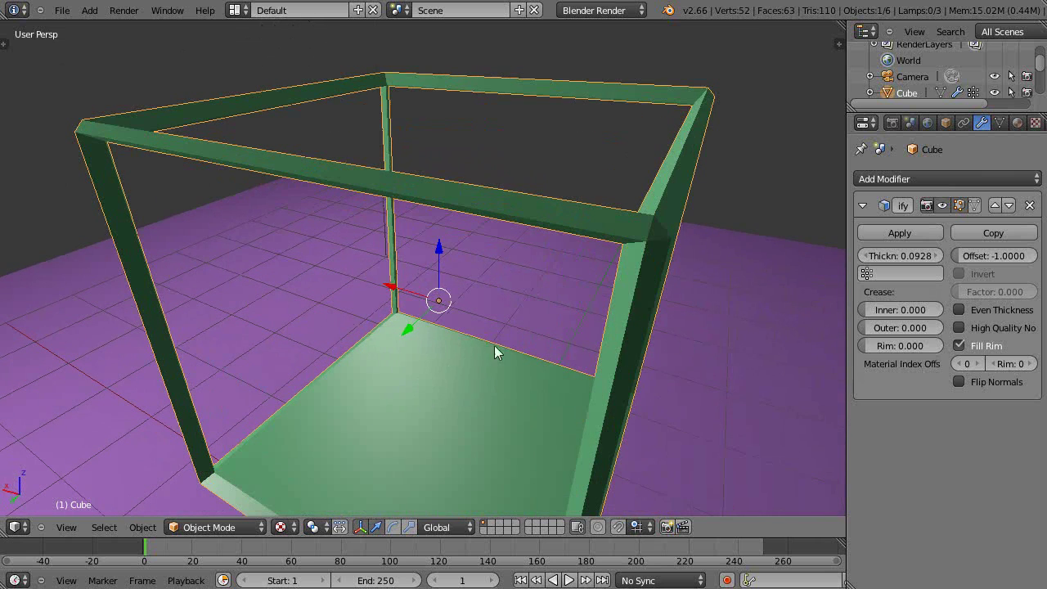
pyautogui.moveTo(653, 233); pyautogui.dragTo(678, 229, button='middle')
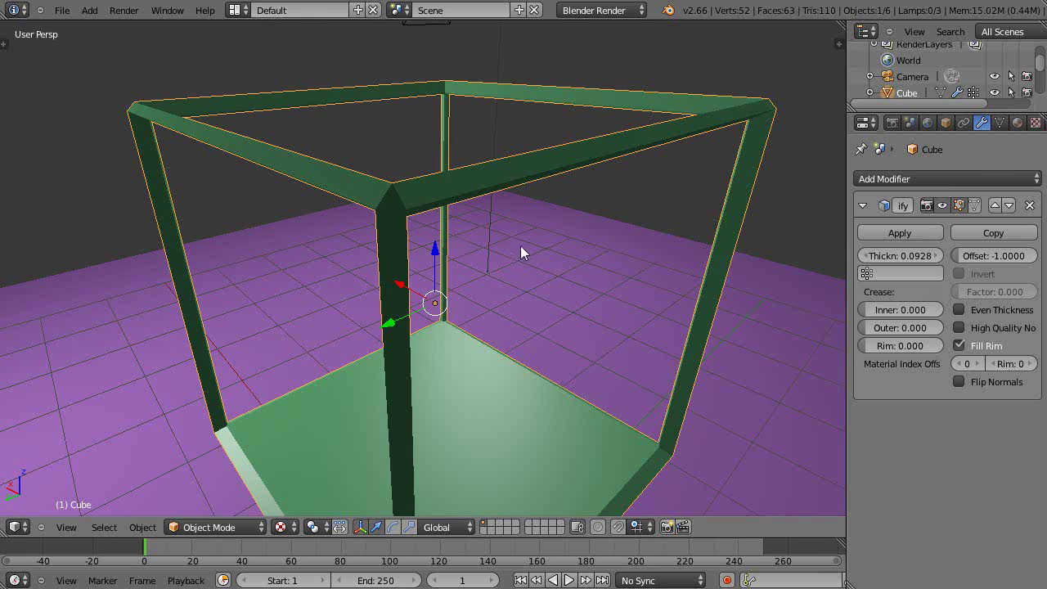
pyautogui.scroll(-1, 524, 246)
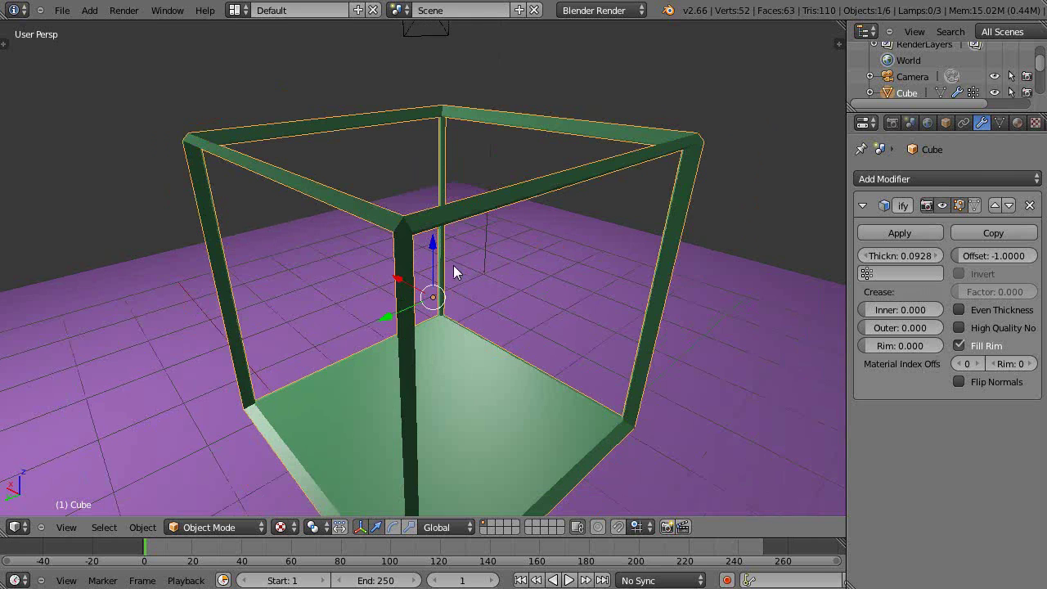
pyautogui.scroll(-3, 466, 276)
pyautogui.scroll(2, 503, 306)
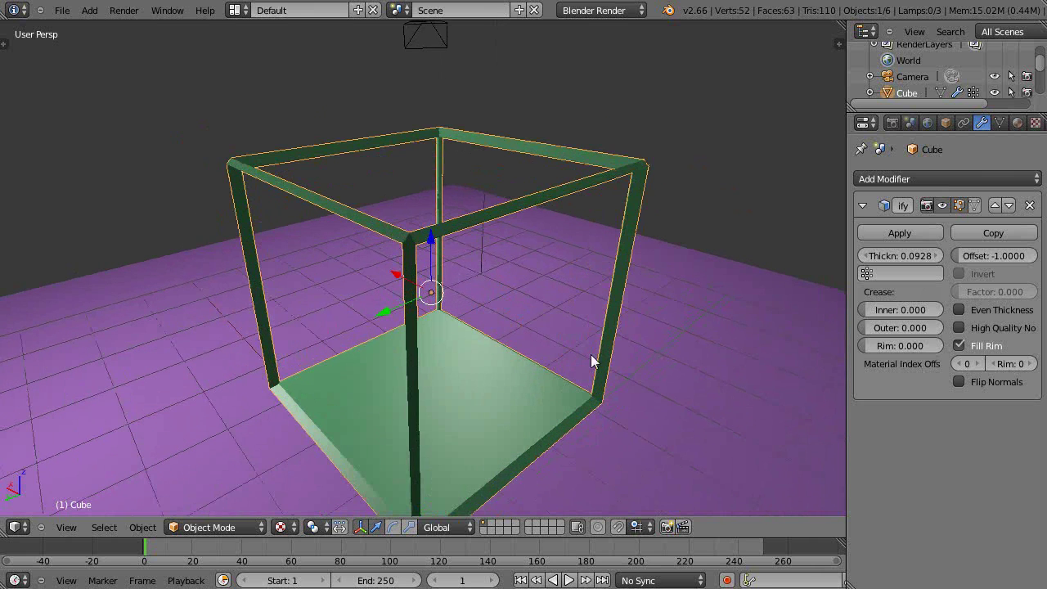